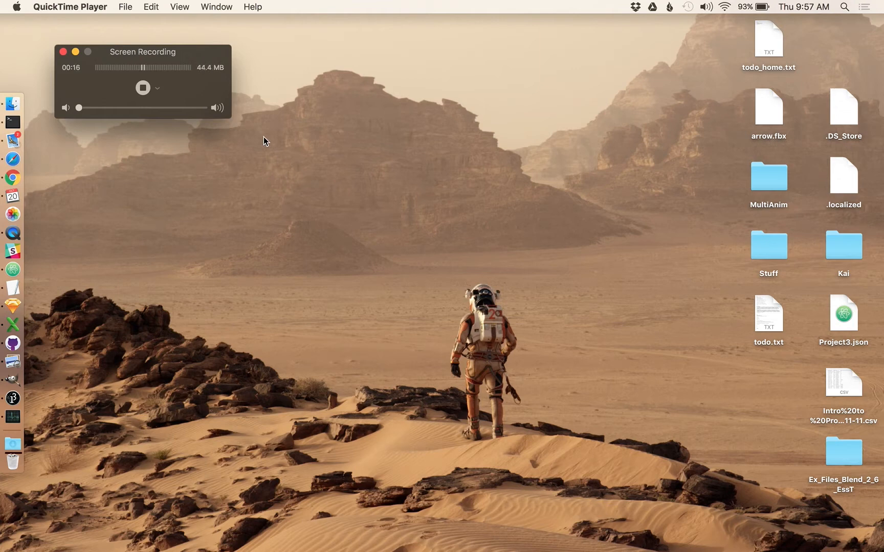
{"action": "left_click", "coordinate": [12, 104]}
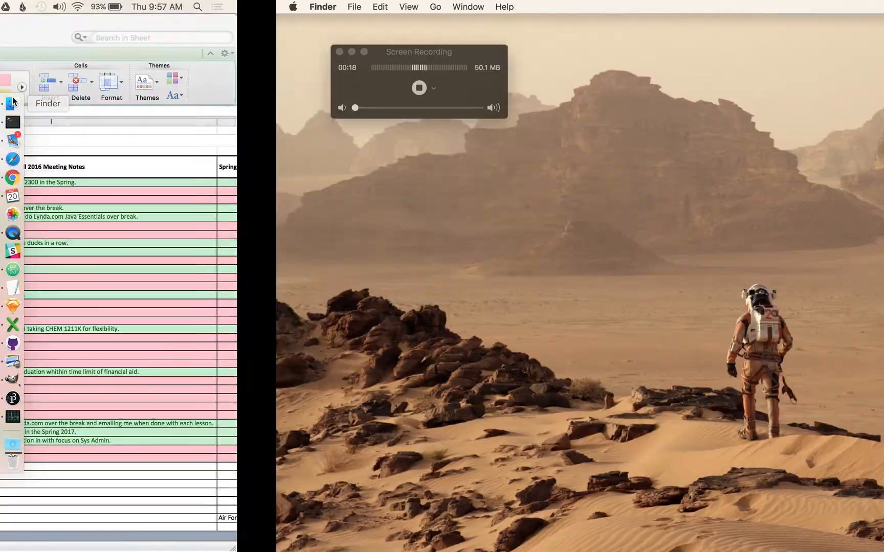
{"action": "key", "text": "ctrl+Up"}
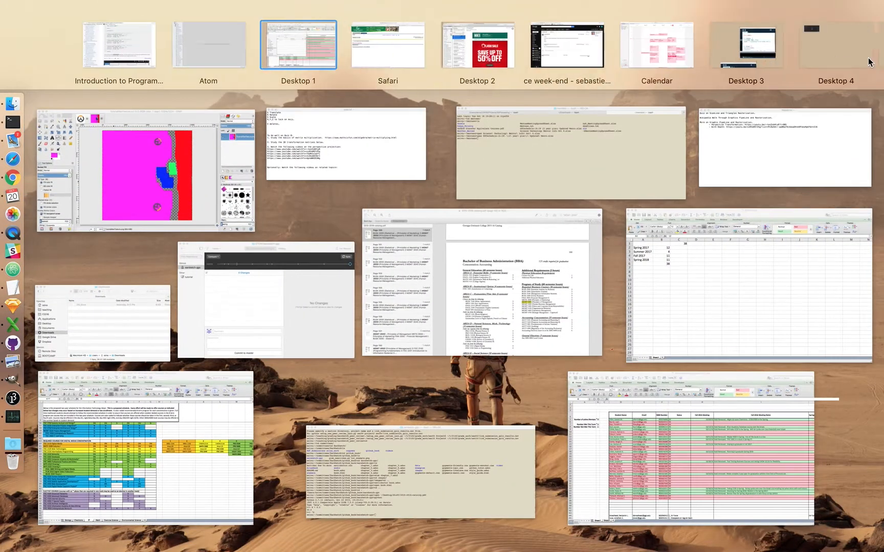
{"action": "left_click", "coordinate": [800, 42]}
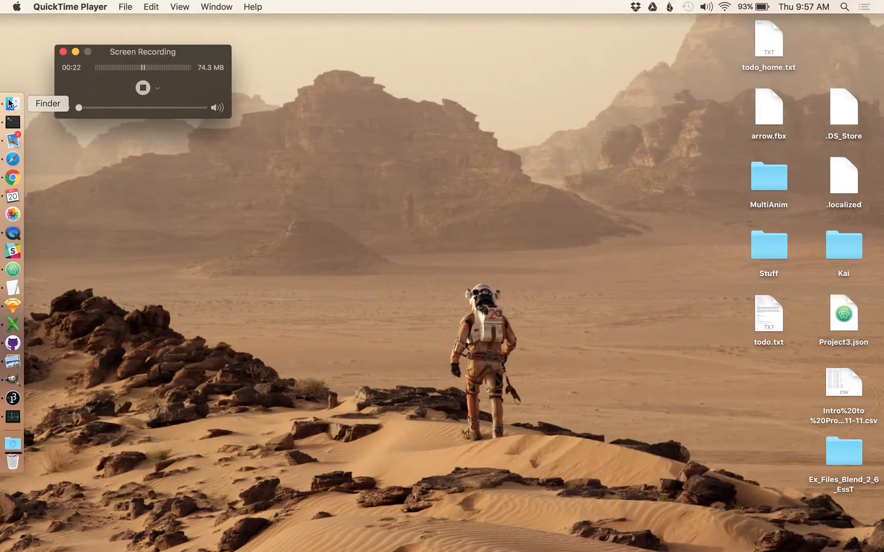
Step: Open a new Finder window and show the Downloads folder
{"action": "right_click", "coordinate": [13, 104]}
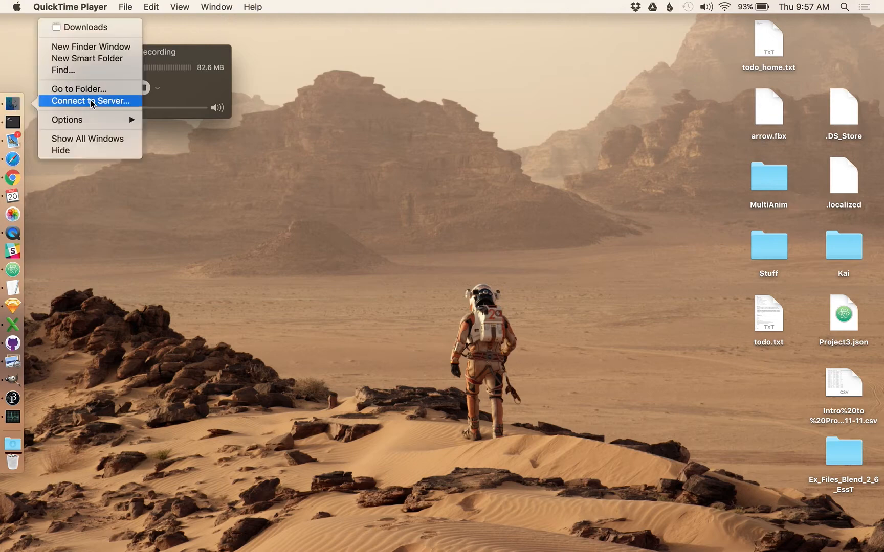
{"action": "left_click", "coordinate": [92, 47]}
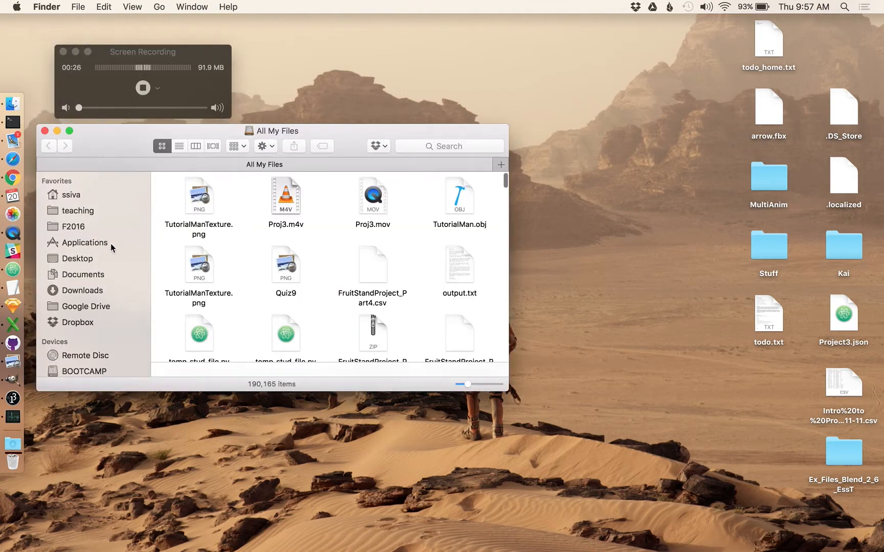
{"action": "left_click", "coordinate": [74, 292]}
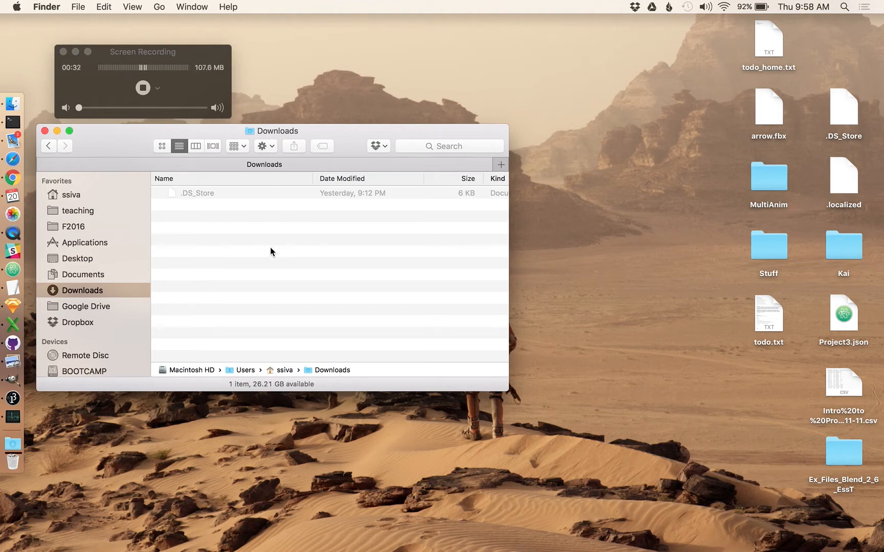
Step: Launch Blender and dismiss its splash screen to reach the default cube scene
{"action": "key", "text": "super+space"}
{"action": "type", "text": "ble"}
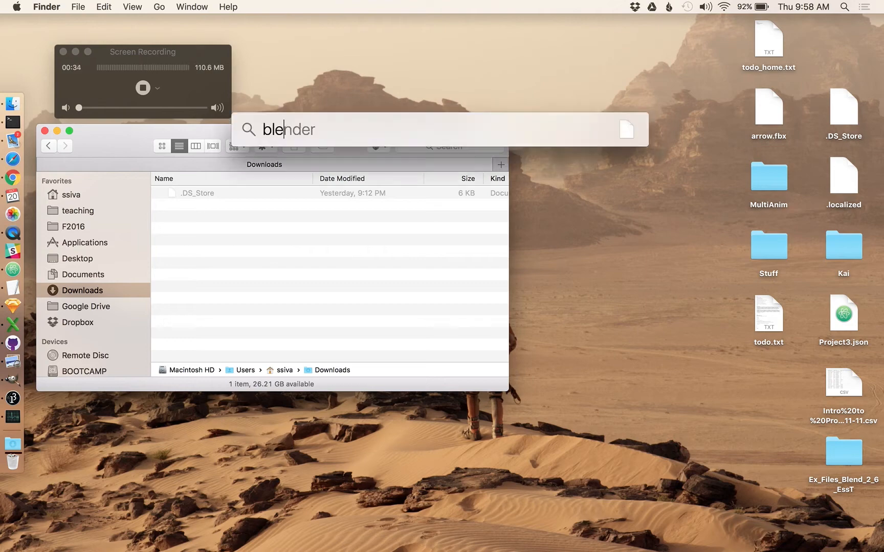
{"action": "key", "text": "Return"}
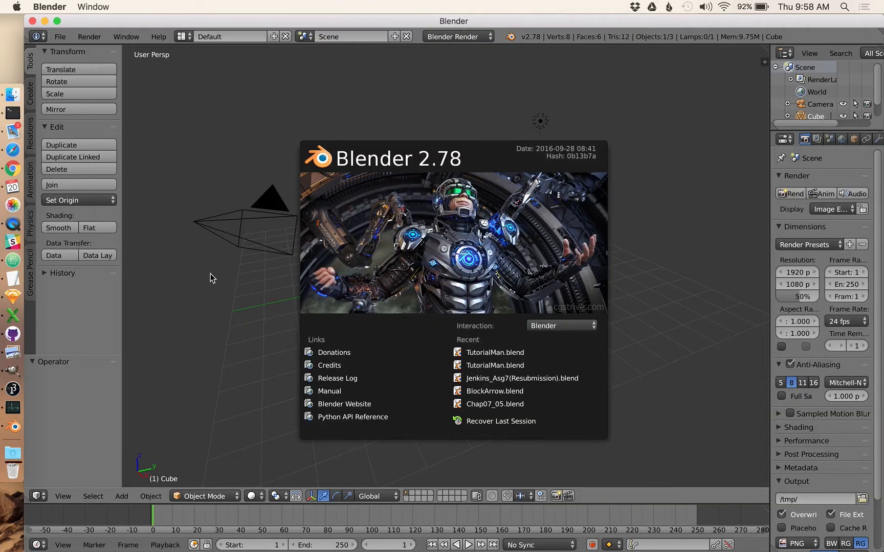
{"action": "left_click", "coordinate": [233, 126]}
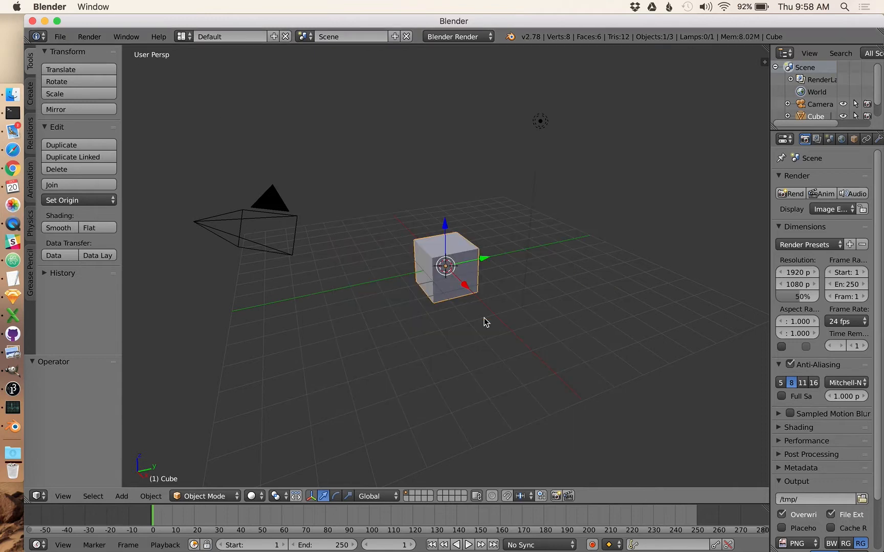
Step: Switch the screen layout from Default to UV Editing
{"action": "scroll", "coordinate": [485, 322], "scroll_direction": "up", "scroll_amount": 5}
{"action": "scroll", "coordinate": [485, 322], "scroll_direction": "down", "scroll_amount": 5}
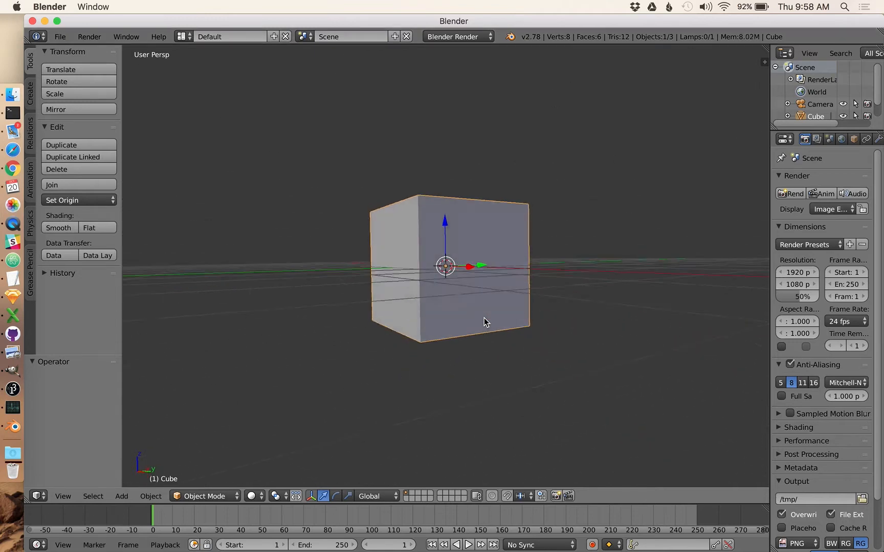
{"action": "scroll", "coordinate": [485, 322], "scroll_direction": "up", "scroll_amount": 5}
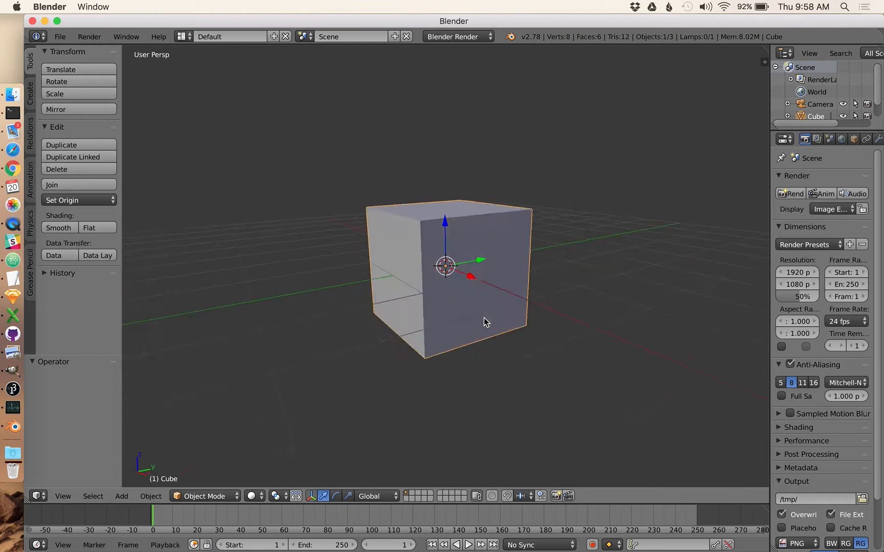
{"action": "scroll", "coordinate": [485, 323], "scroll_direction": "up", "scroll_amount": 5}
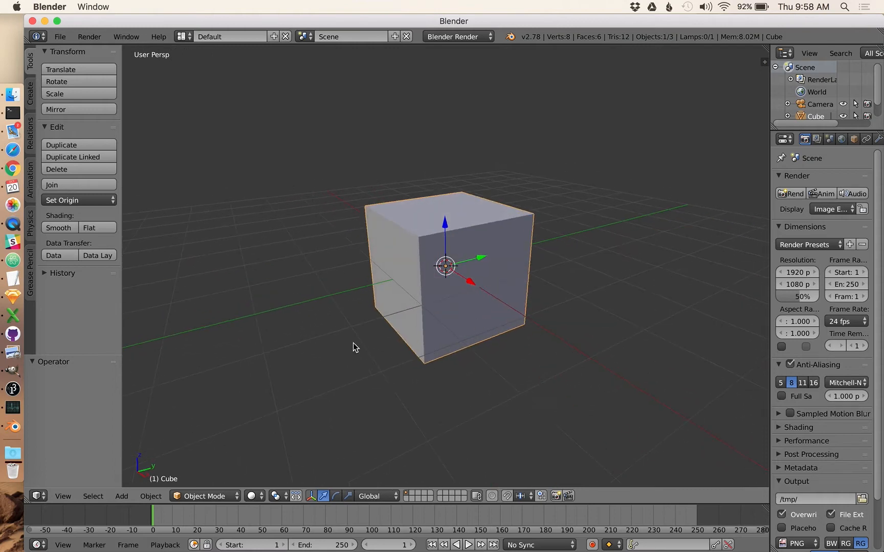
{"action": "left_click", "coordinate": [182, 37]}
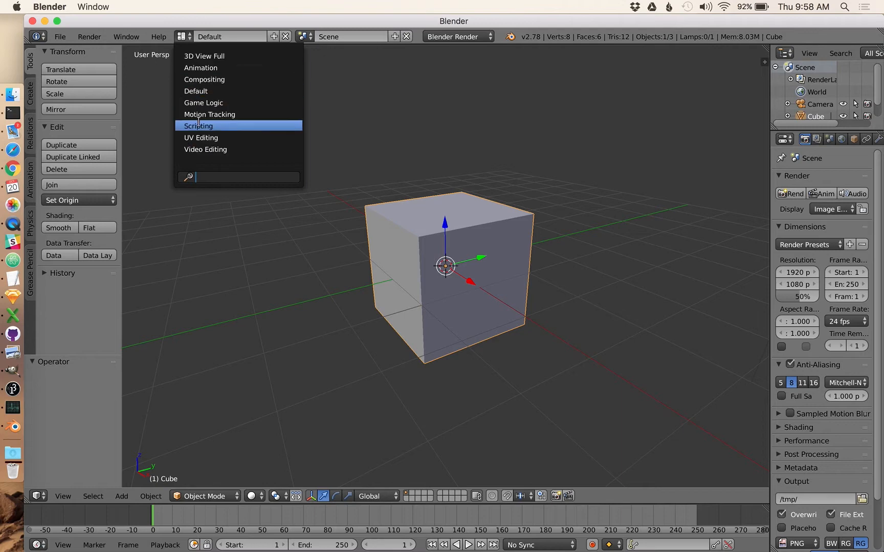
{"action": "left_click", "coordinate": [204, 137]}
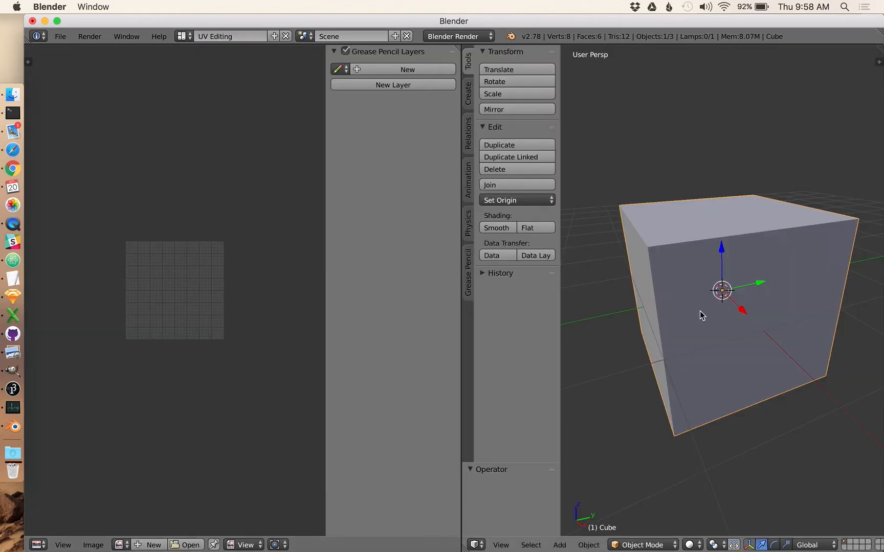
Step: Put the cube in Edit Mode with everything deselected and edge selection active
{"action": "scroll", "coordinate": [700, 311], "scroll_direction": "left", "scroll_amount": 3}
{"action": "key", "text": "Tab"}
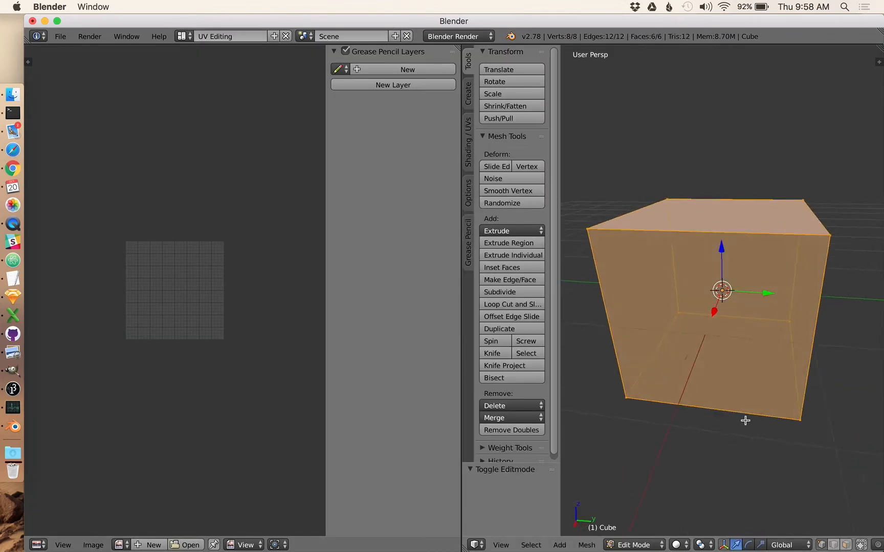
{"action": "key", "text": "a"}
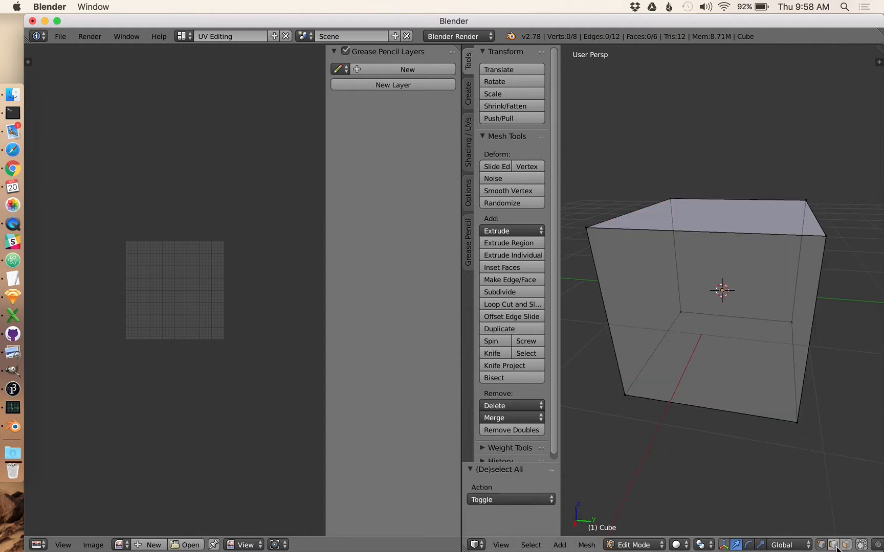
{"action": "scroll", "coordinate": [779, 467], "scroll_direction": "left", "scroll_amount": 5}
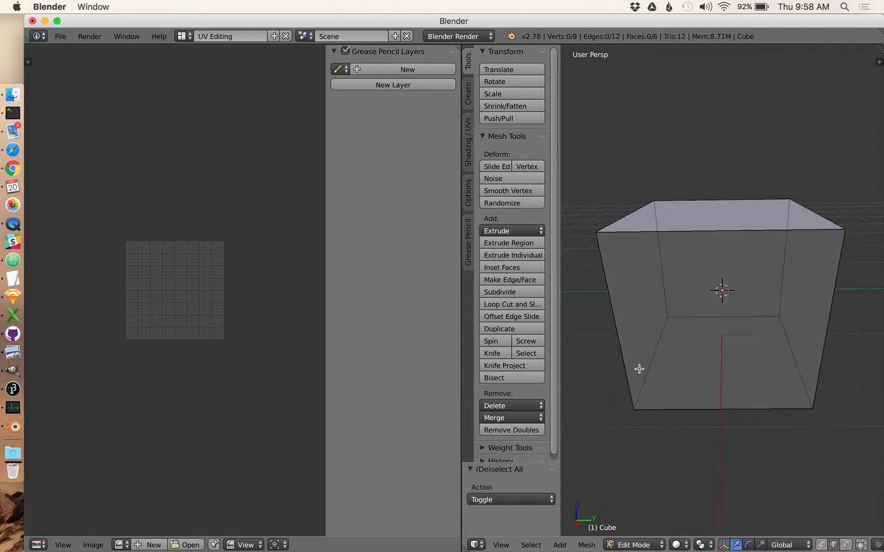
Step: Select seven cube edges together: all four vertical edges, two opposite top edges, and the bottom edge of one side whose top edge is unselected
{"action": "right_click", "coordinate": [619, 347]}
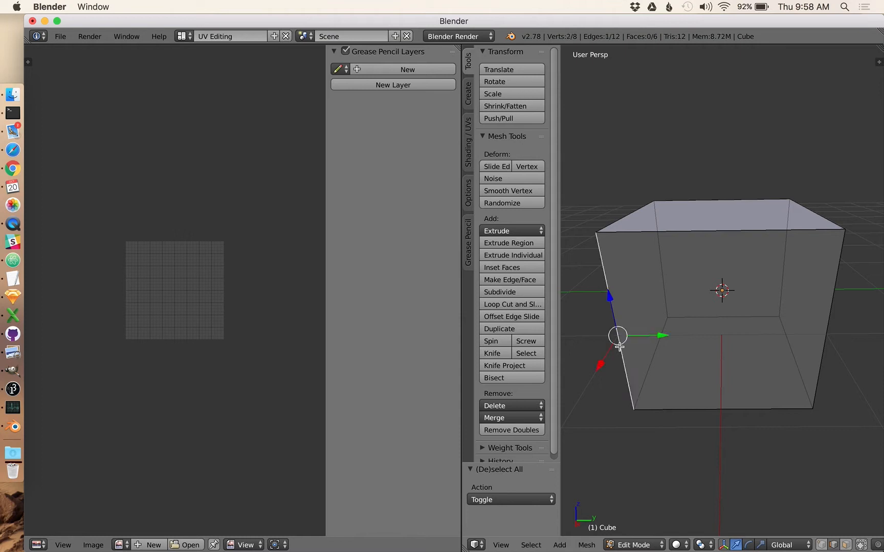
{"action": "right_click", "coordinate": [698, 233], "text": "shift"}
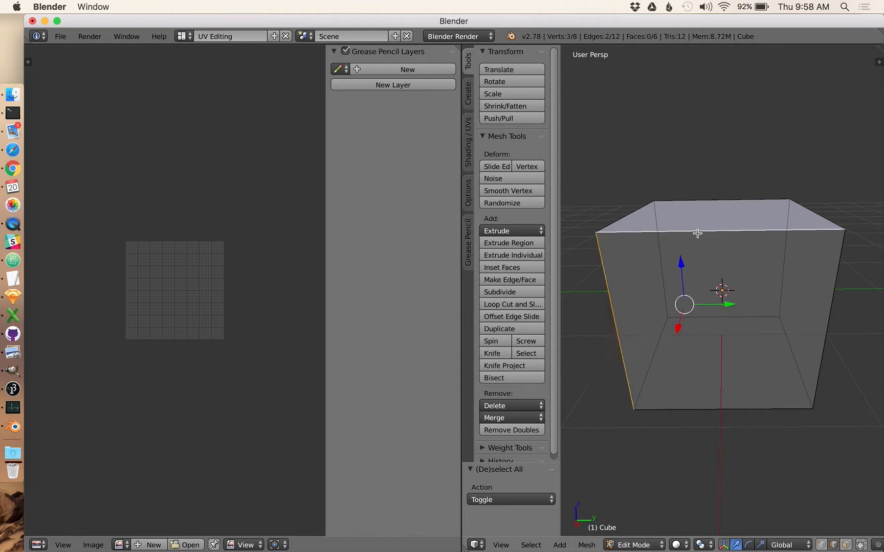
{"action": "right_click", "coordinate": [829, 321], "text": "shift"}
{"action": "scroll", "coordinate": [829, 322], "scroll_direction": "left", "scroll_amount": 10}
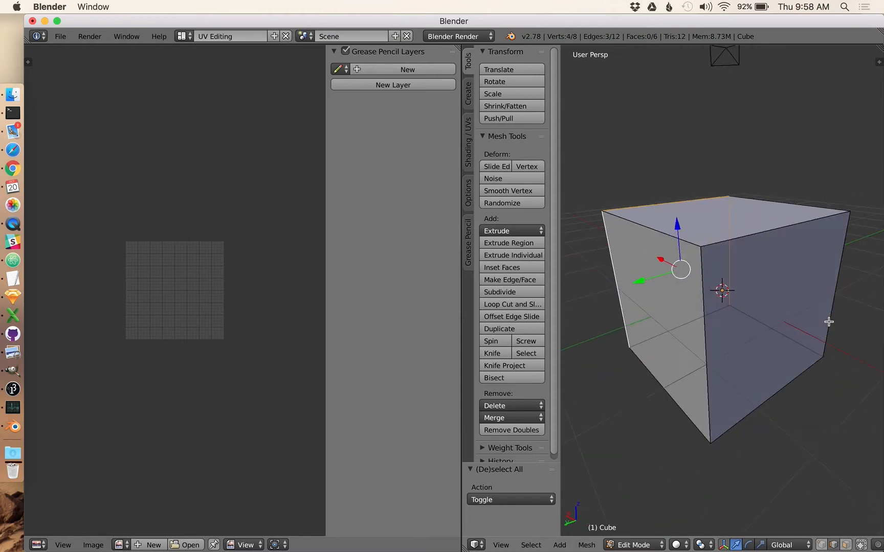
{"action": "right_click", "coordinate": [707, 332], "text": "shift"}
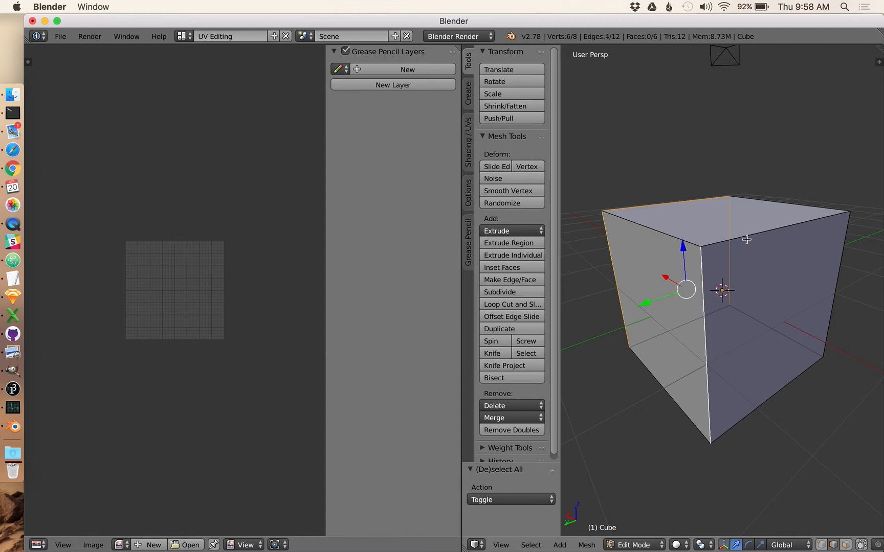
{"action": "right_click", "coordinate": [745, 237], "text": "shift"}
{"action": "scroll", "coordinate": [791, 264], "scroll_direction": "left", "scroll_amount": 10}
{"action": "scroll", "coordinate": [791, 265], "scroll_direction": "right", "scroll_amount": 8}
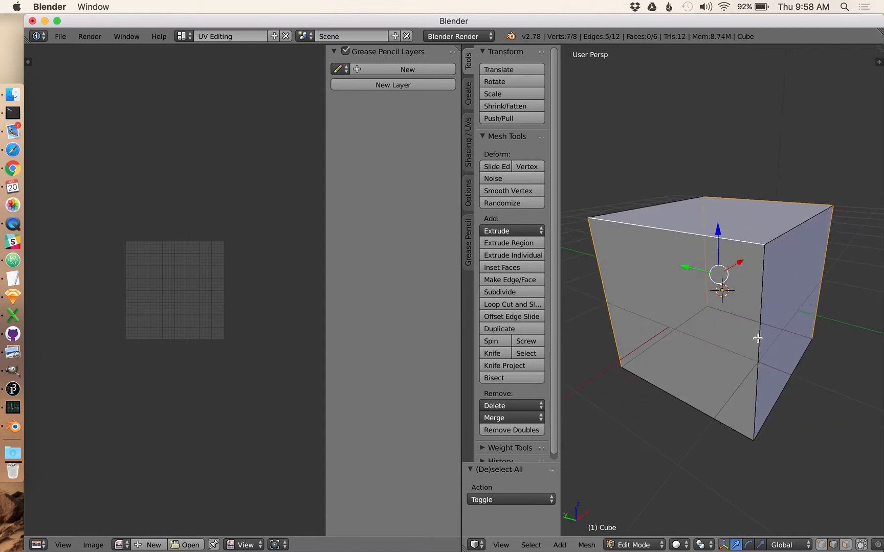
{"action": "right_click", "coordinate": [757, 338], "text": "shift"}
{"action": "scroll", "coordinate": [784, 373], "scroll_direction": "up", "scroll_amount": 4}
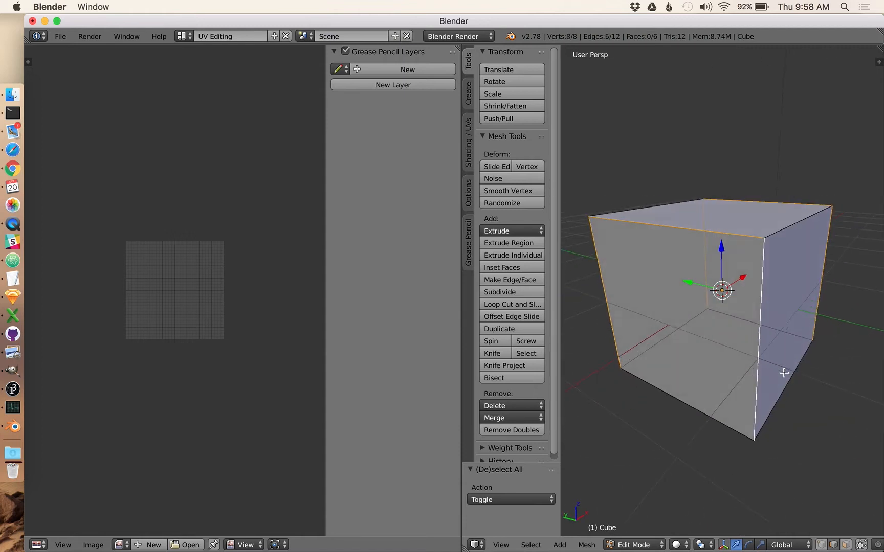
{"action": "right_click", "coordinate": [781, 400], "text": "shift"}
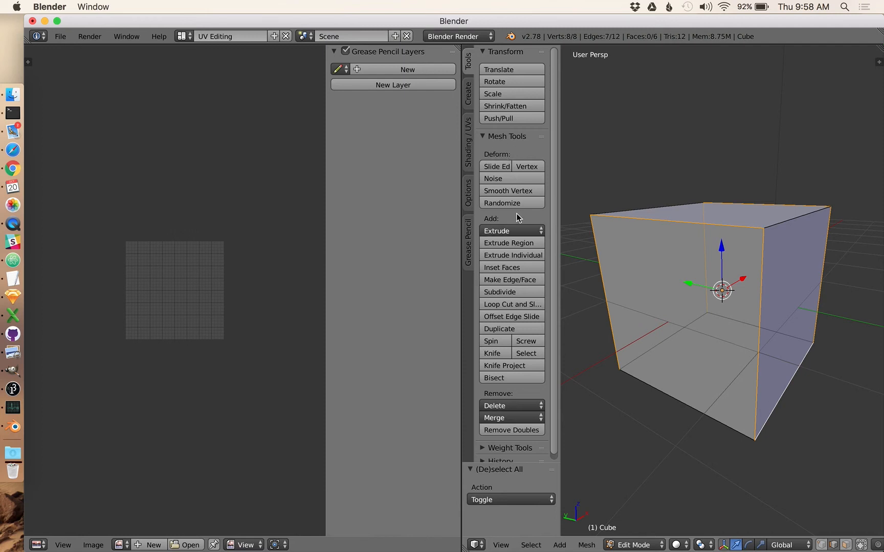
Step: Mark the selected cube edges as UV seams
{"action": "left_click", "coordinate": [469, 146]}
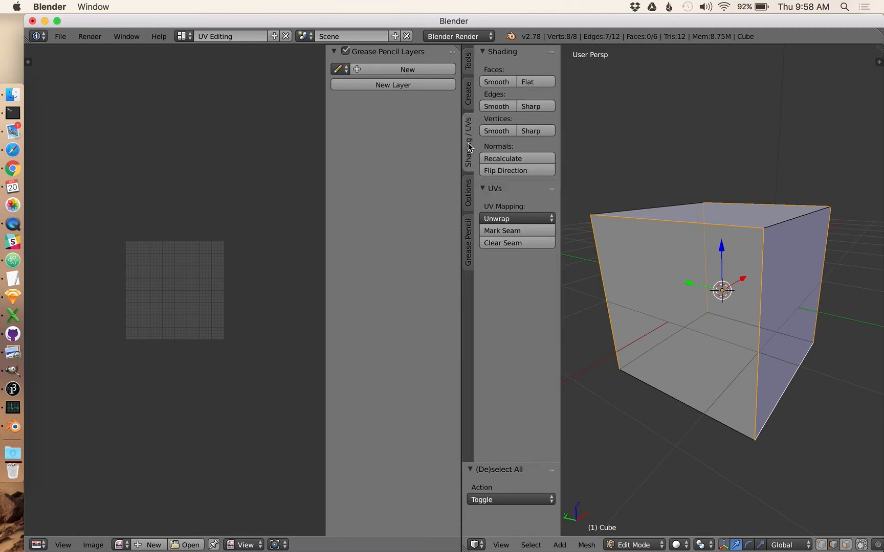
{"action": "left_click", "coordinate": [507, 230]}
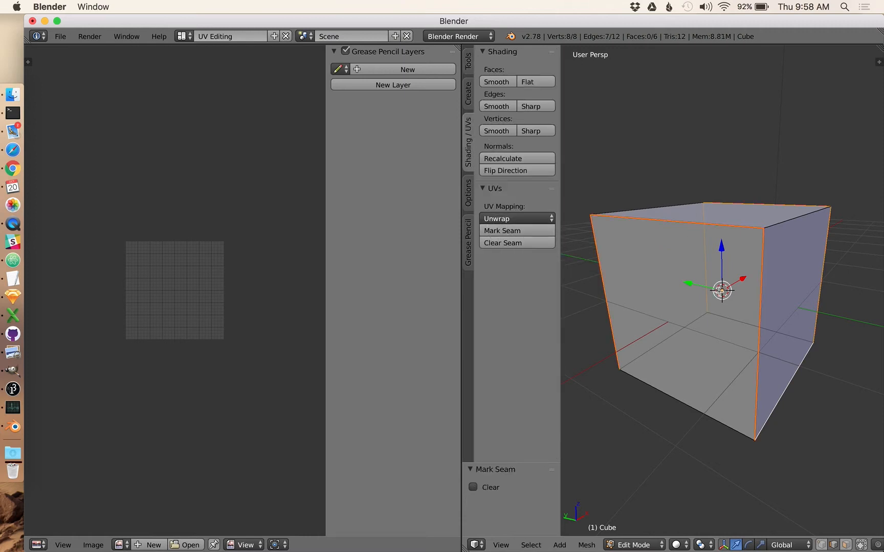
{"action": "scroll", "coordinate": [721, 290], "scroll_direction": "right", "scroll_amount": 3}
{"action": "scroll", "coordinate": [720, 292], "scroll_direction": "right", "scroll_amount": 5}
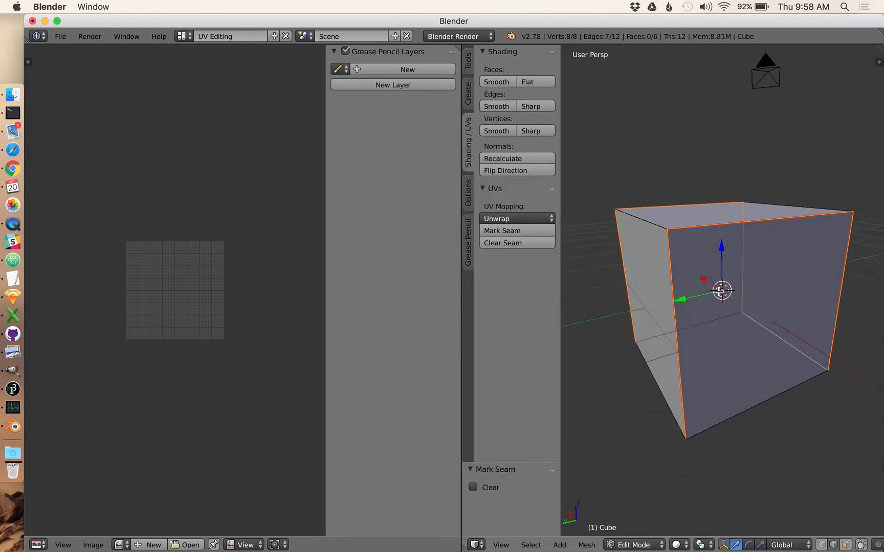
{"action": "scroll", "coordinate": [721, 291], "scroll_direction": "right", "scroll_amount": 5}
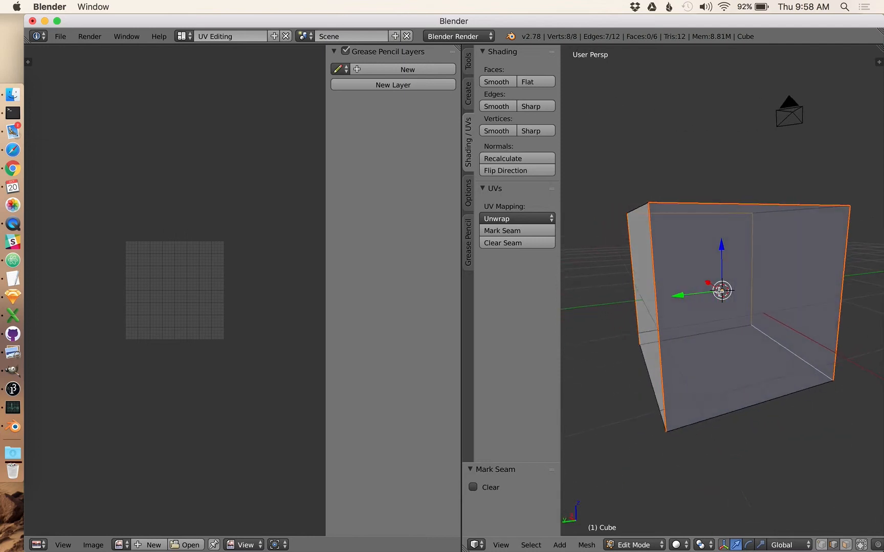
{"action": "scroll", "coordinate": [719, 290], "scroll_direction": "right", "scroll_amount": 5}
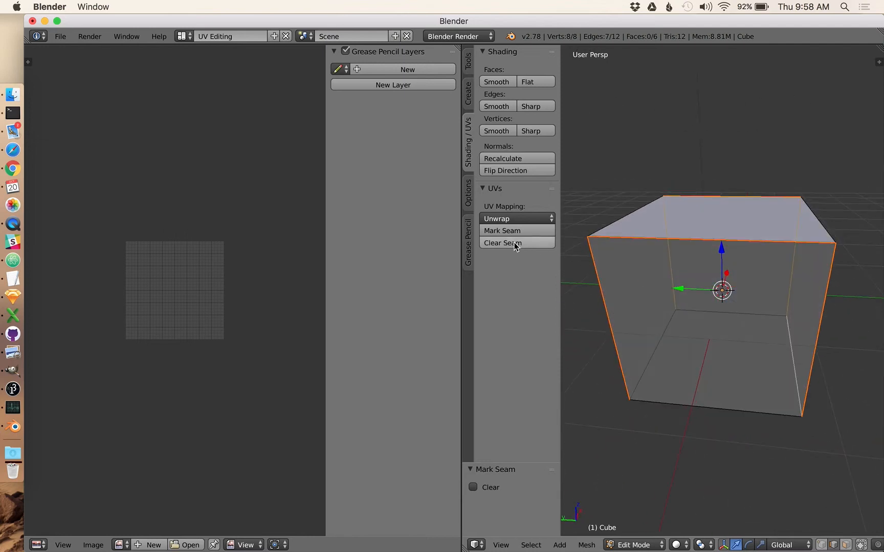
Step: Select the cube's entire mesh and unwrap it along the marked seams
{"action": "left_click", "coordinate": [505, 223]}
{"action": "left_click", "coordinate": [506, 233]}
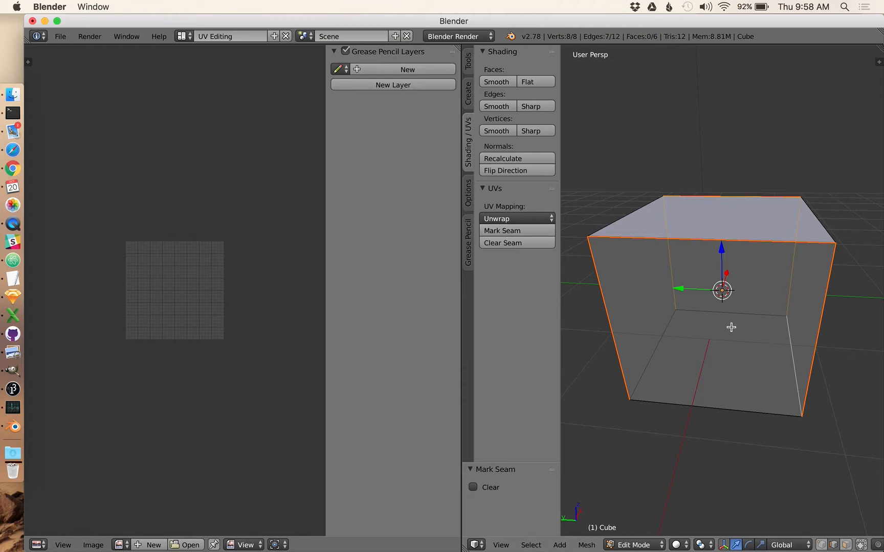
{"action": "key", "text": "a"}
{"action": "key", "text": "a"}
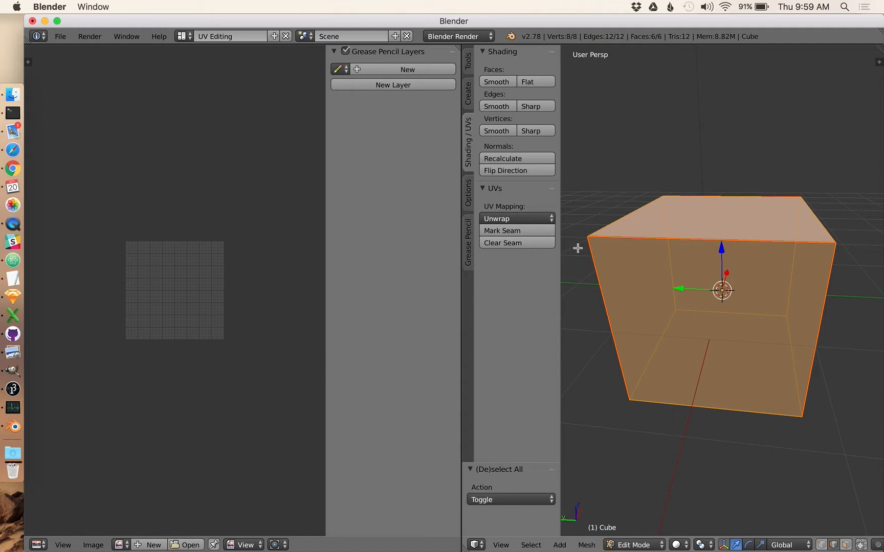
{"action": "left_click", "coordinate": [504, 221]}
{"action": "left_click", "coordinate": [504, 234]}
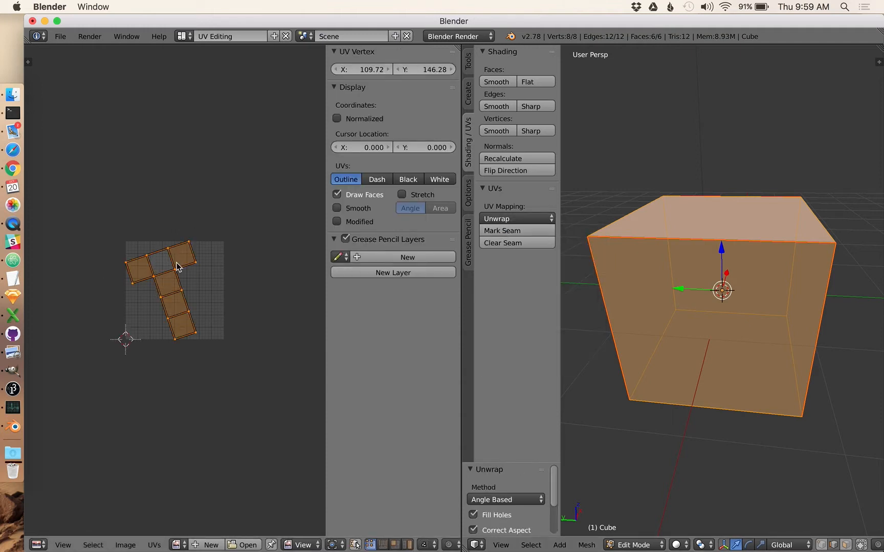
Step: Rotate the UV layout by about 18.36° to straighten it and move it by about 8 in X and 17.6 in Y within the grid
{"action": "key", "text": "r"}
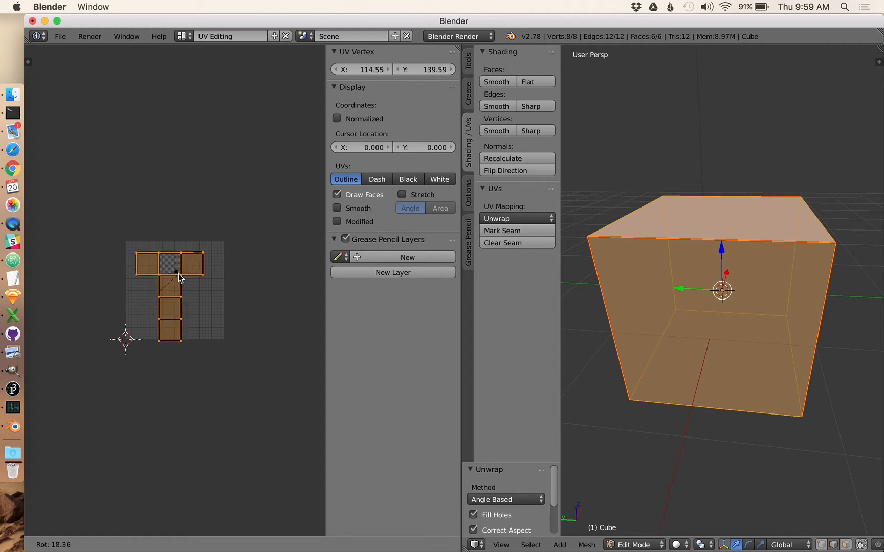
{"action": "left_click", "coordinate": [178, 276]}
{"action": "key", "text": "g"}
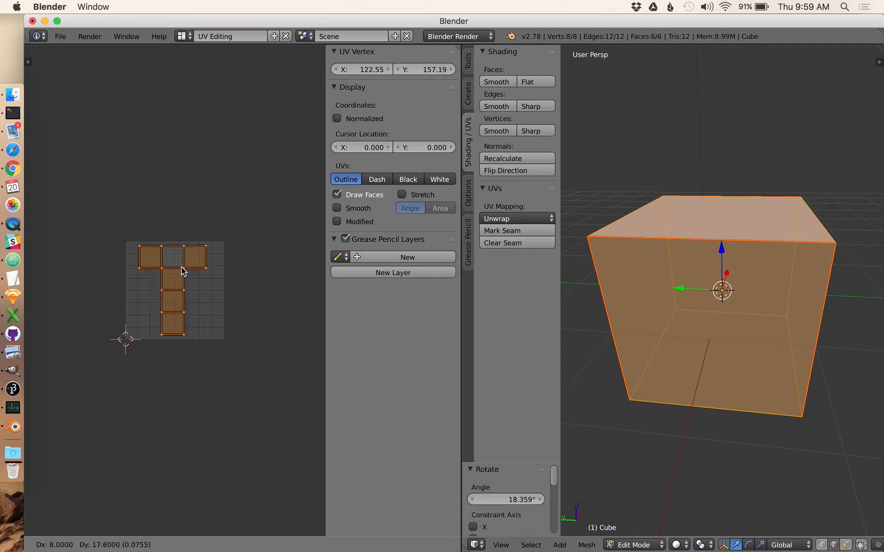
{"action": "left_click", "coordinate": [182, 273]}
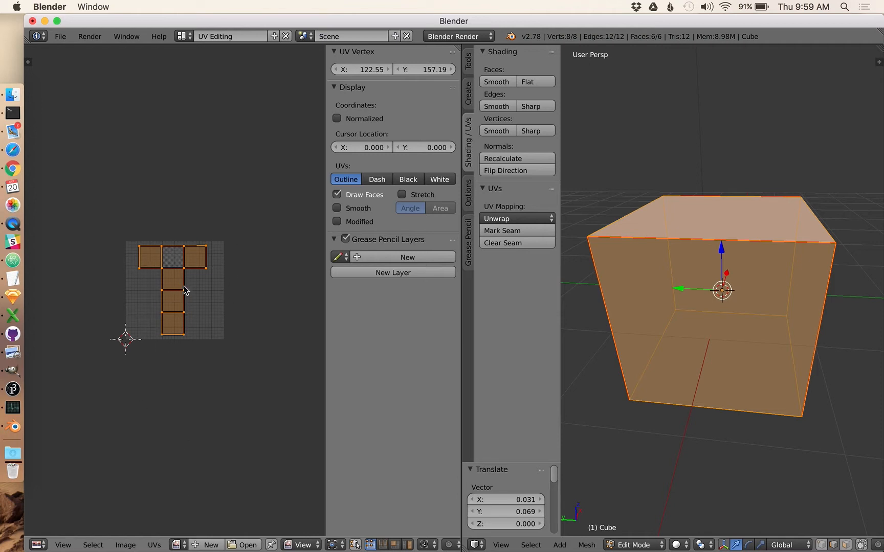
Step: Export the UV layout to the Downloads folder as the PNG image CubeTexture.png and check the folder in Finder
{"action": "left_click", "coordinate": [159, 547]}
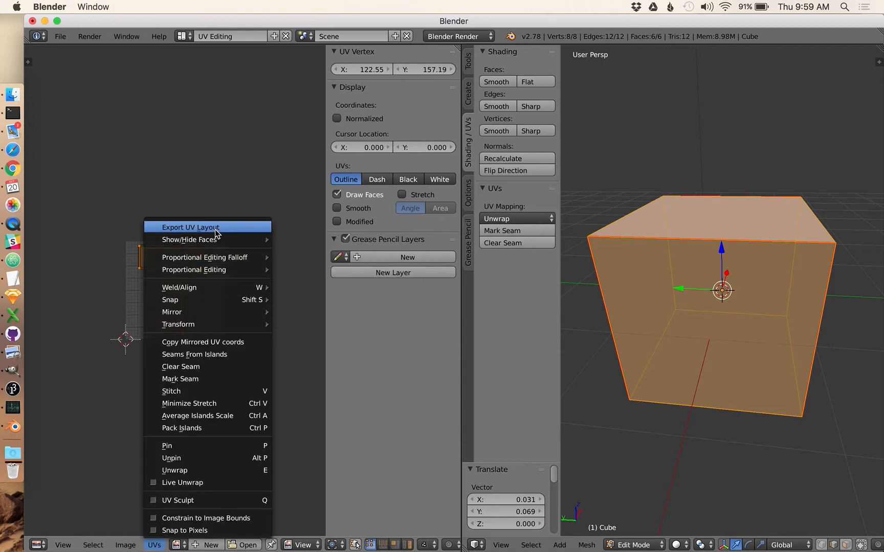
{"action": "left_click", "coordinate": [208, 227]}
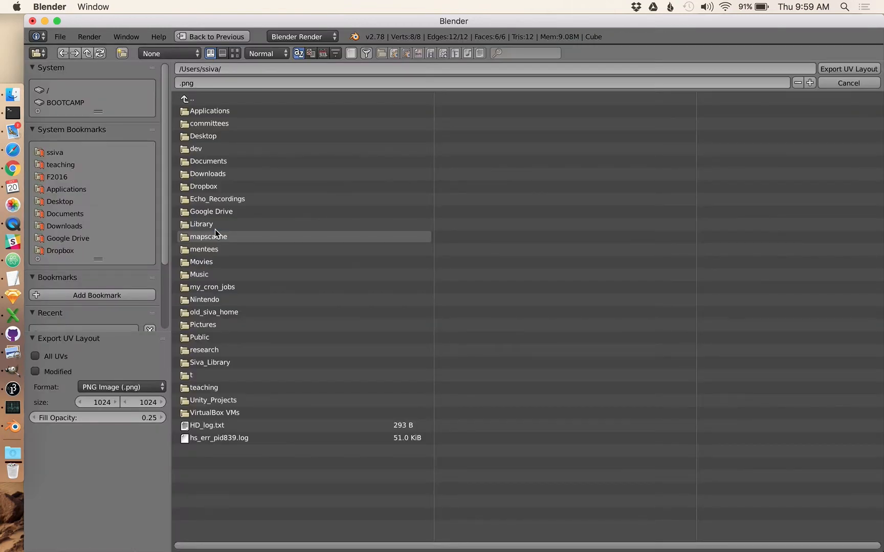
{"action": "left_click", "coordinate": [213, 173]}
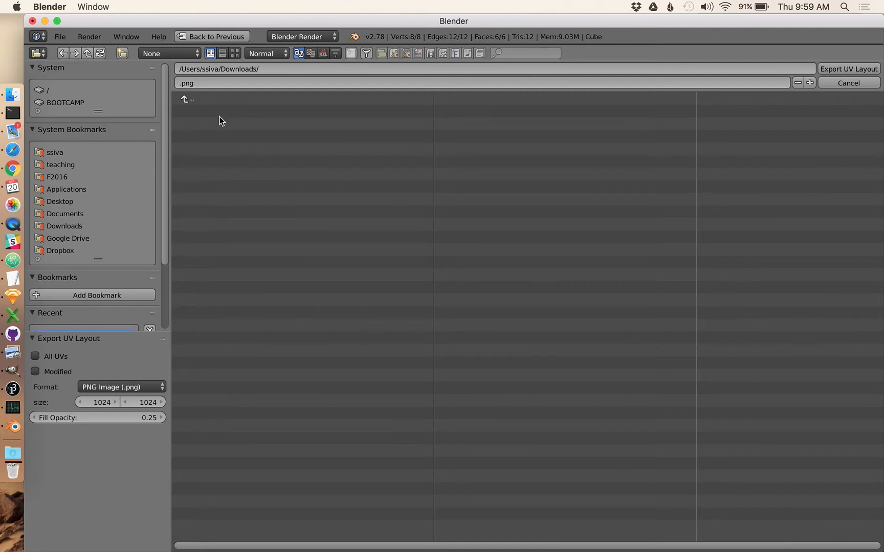
{"action": "left_click", "coordinate": [180, 84]}
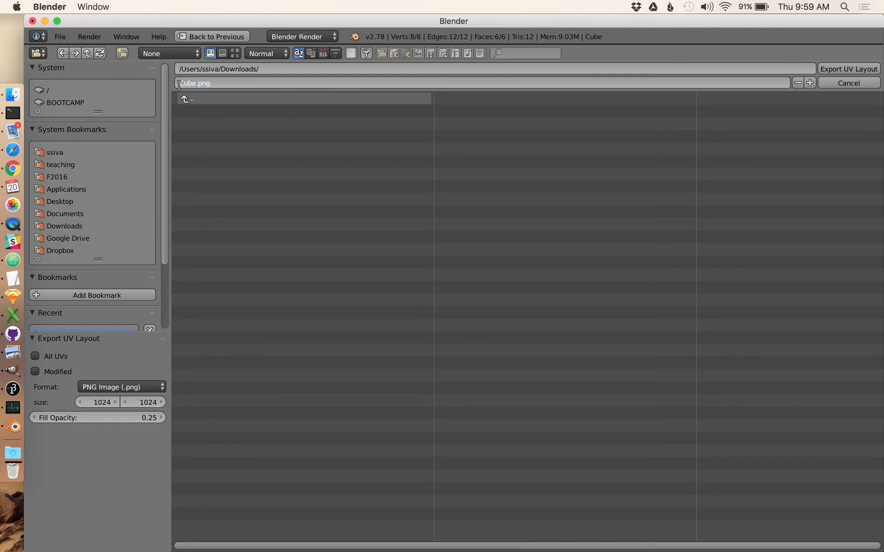
{"action": "type", "text": "CubeTexture"}
{"action": "left_click", "coordinate": [860, 69]}
{"action": "left_click", "coordinate": [859, 68]}
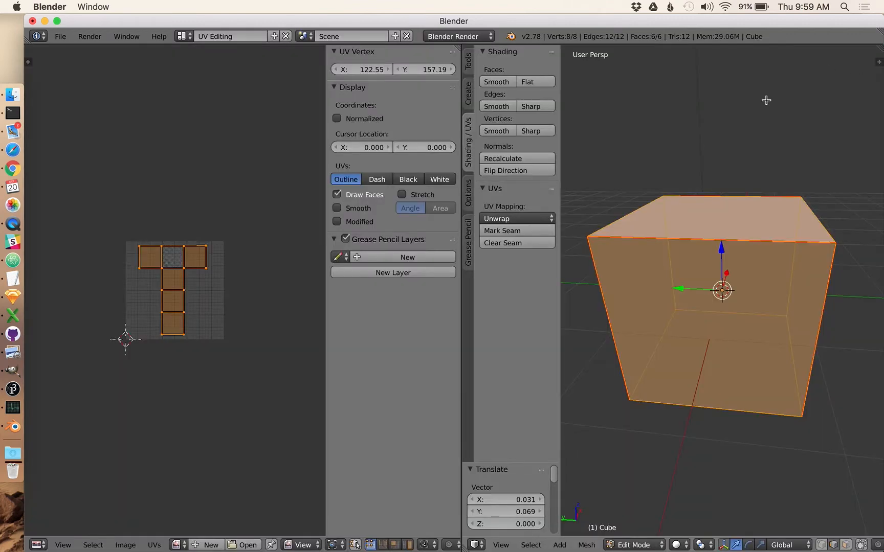
{"action": "left_click", "coordinate": [13, 95]}
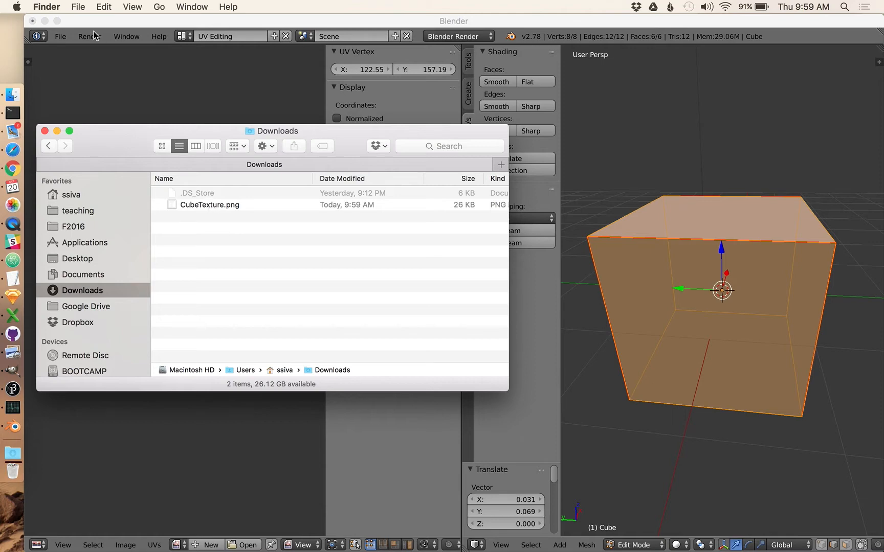
{"action": "left_click", "coordinate": [80, 23]}
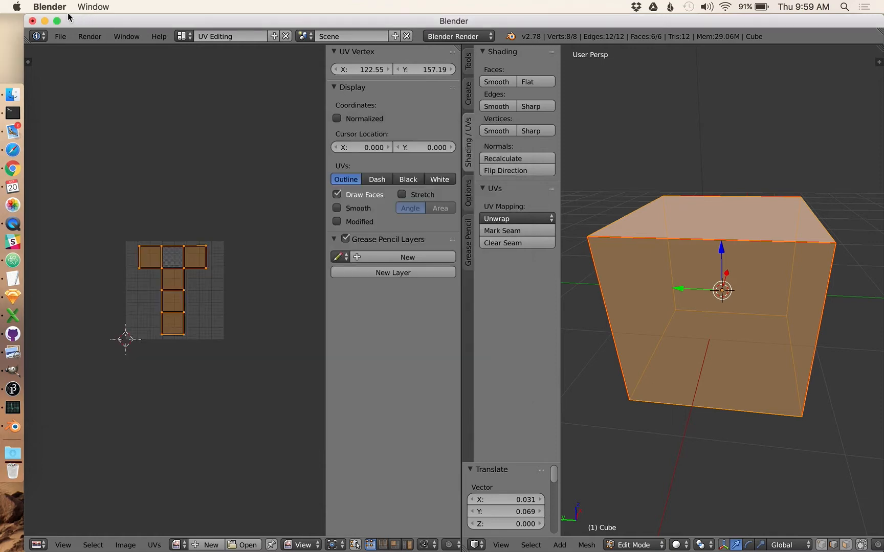
Step: Save the Blender project in the Downloads folder, naming the file with the owner's name followed by "Cube"
{"action": "left_click", "coordinate": [60, 36]}
{"action": "left_click", "coordinate": [81, 141]}
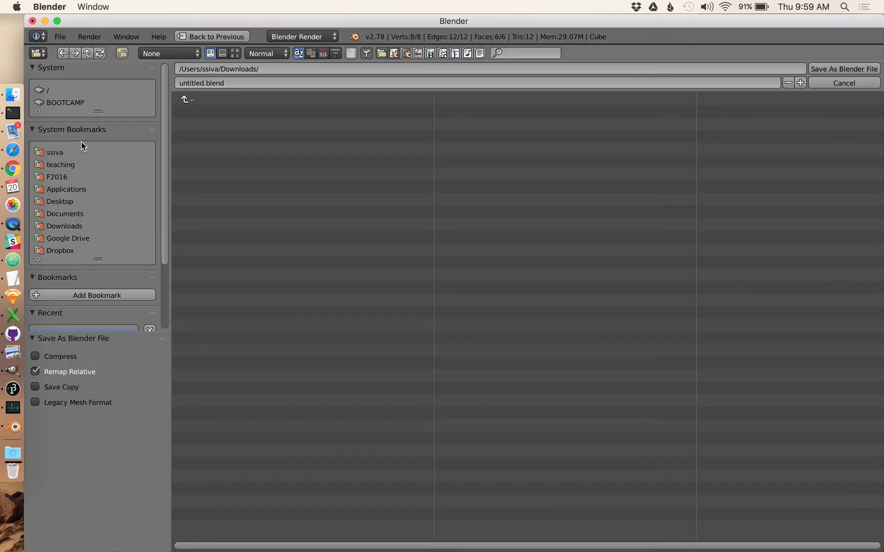
{"action": "left_click", "coordinate": [202, 83]}
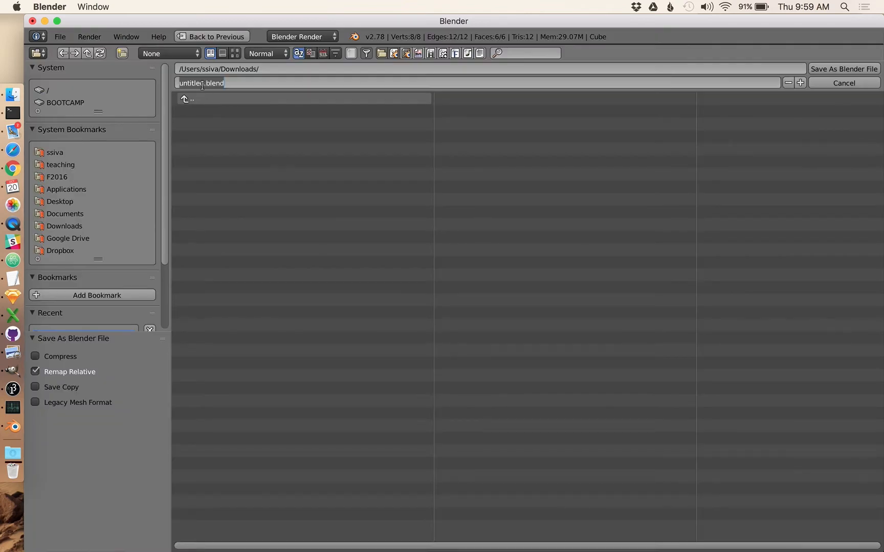
{"action": "left_click", "coordinate": [206, 83]}
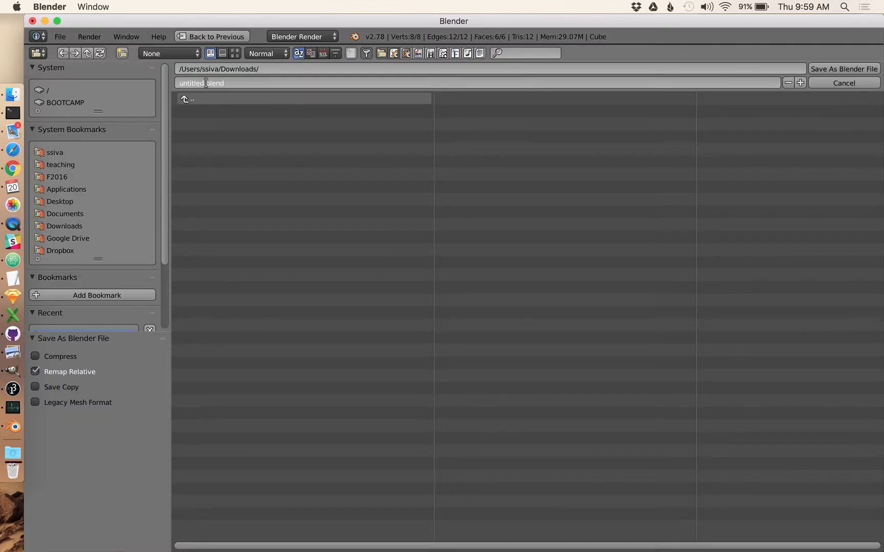
{"action": "key", "text": "shift+Left"}
{"action": "key", "text": "shift+Left"}
{"action": "key", "text": "shift+Left"}
{"action": "key", "text": "shift+Left"}
{"action": "key", "text": "shift+Left"}
{"action": "key", "text": "shift+Left"}
{"action": "key", "text": "shift+Left"}
{"action": "key", "text": "shift+Left"}
{"action": "type", "text": "Siva"}
{"action": "left_click", "coordinate": [816, 72]}
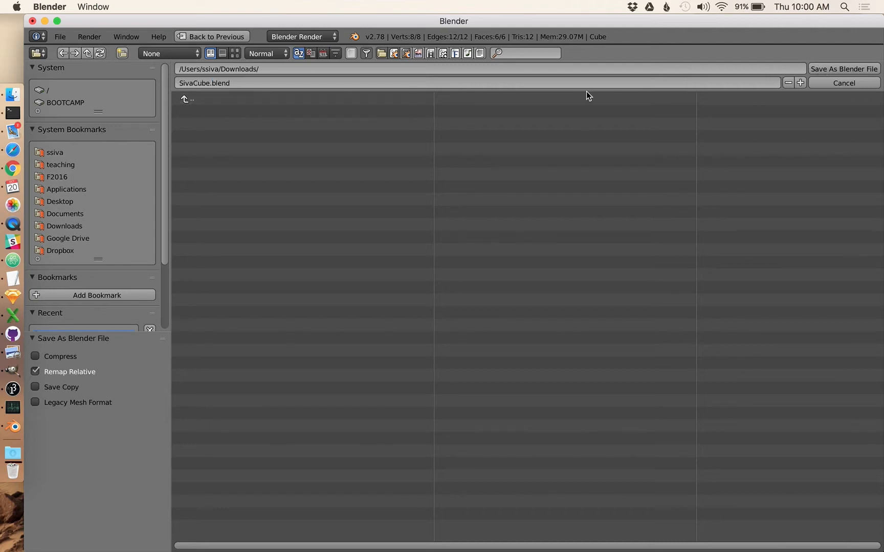
{"action": "key", "text": "super+Tab"}
{"action": "key", "text": "super+Tab"}
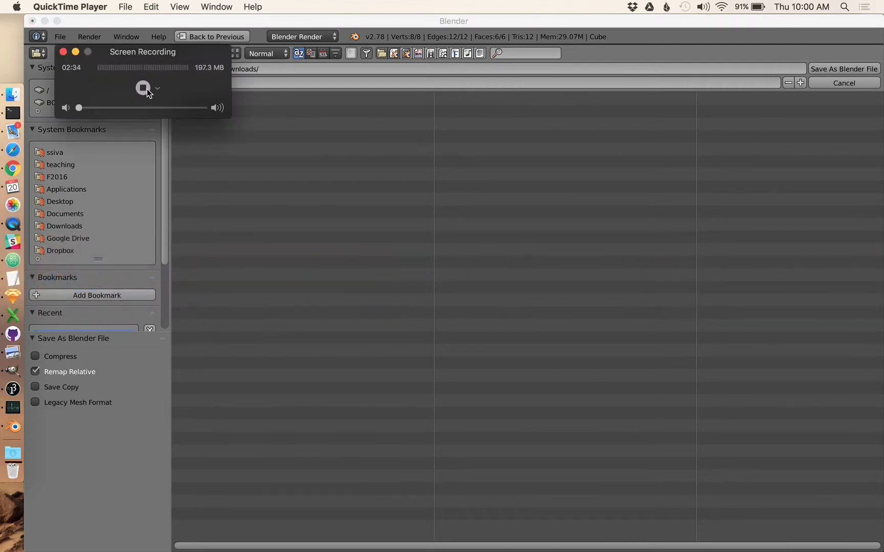
{"action": "left_click", "coordinate": [335, 203]}
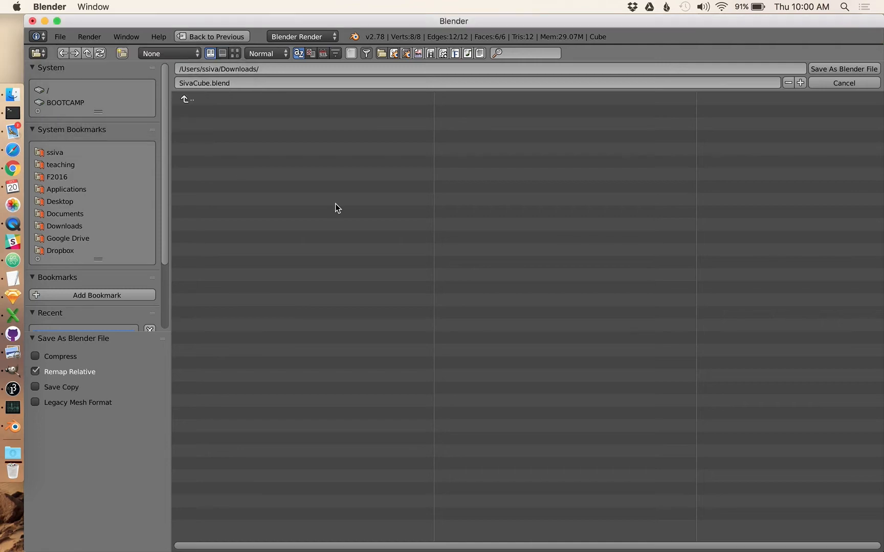
{"action": "left_click", "coordinate": [818, 73]}
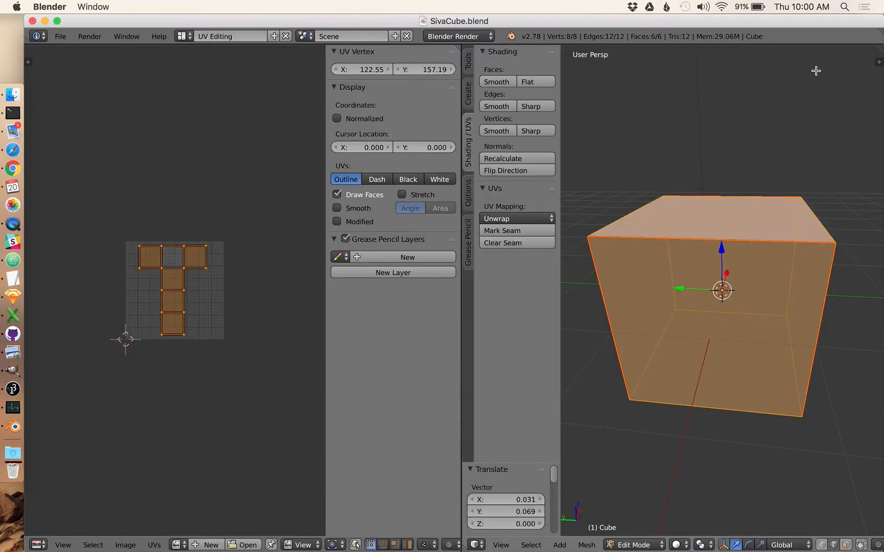
Step: Open CubeTexture.png from the Downloads folder in GIMP and move the GIMP window to Desktop 4
{"action": "left_click", "coordinate": [13, 95]}
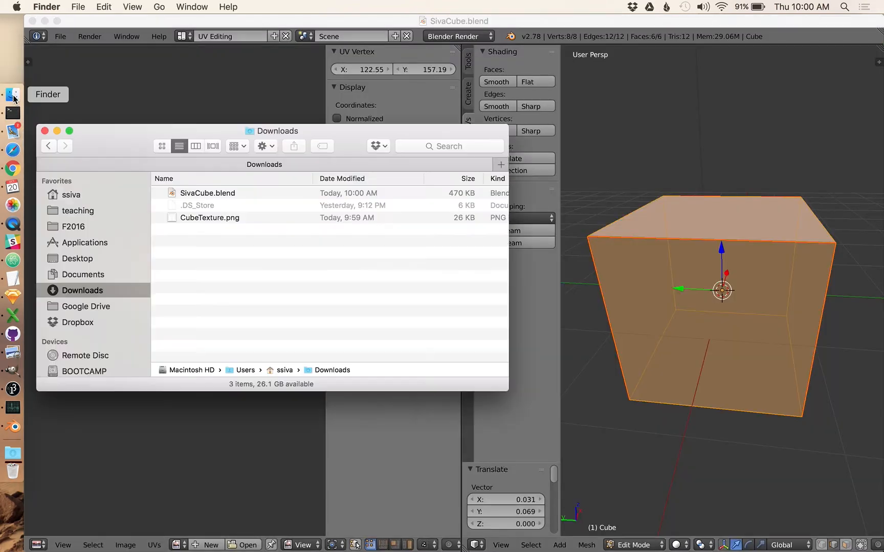
{"action": "right_click", "coordinate": [202, 216]}
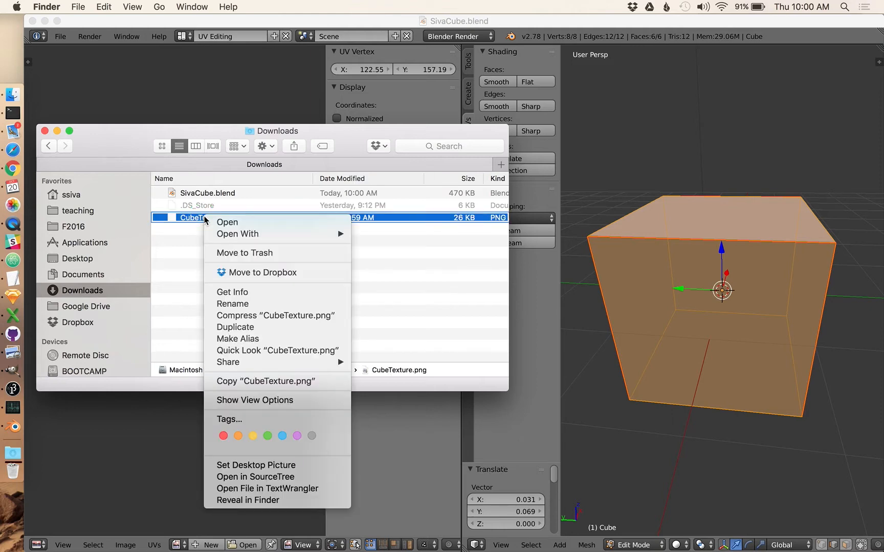
{"action": "mouse_move", "coordinate": [237, 237]}
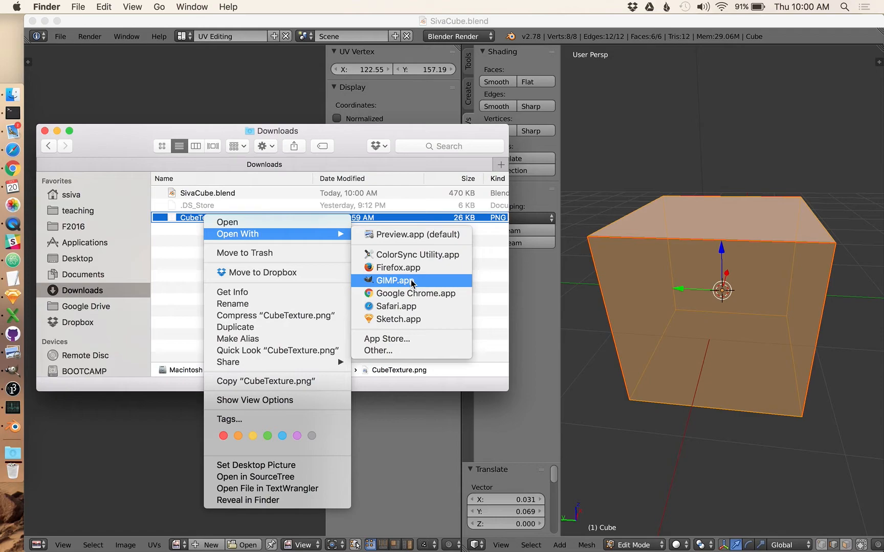
{"action": "left_click", "coordinate": [412, 283]}
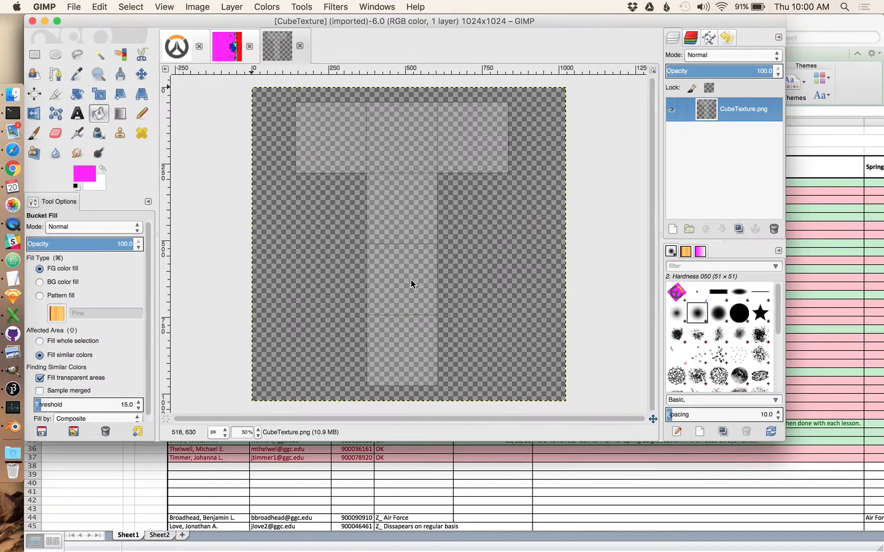
{"action": "key", "text": "ctrl+Up"}
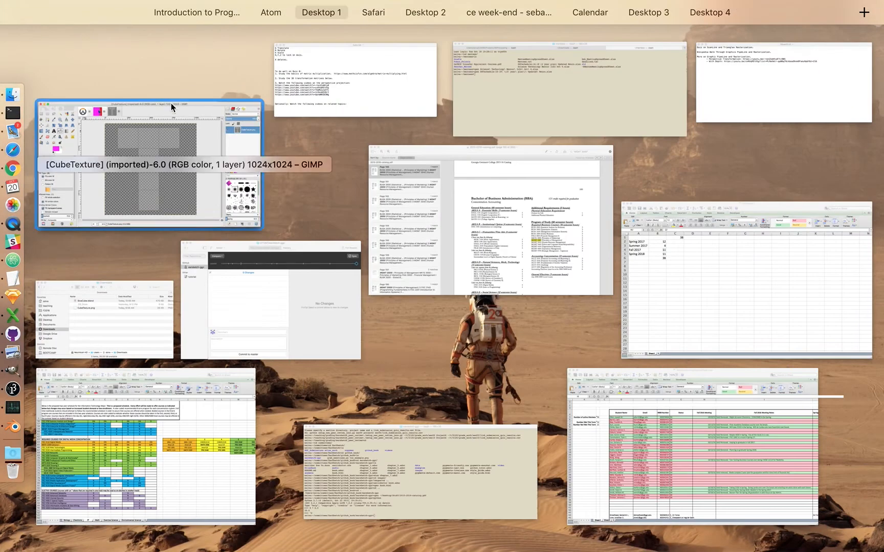
{"action": "left_click_drag", "start_coordinate": [157, 125], "coordinate": [794, 41]}
{"action": "left_click", "coordinate": [795, 40]}
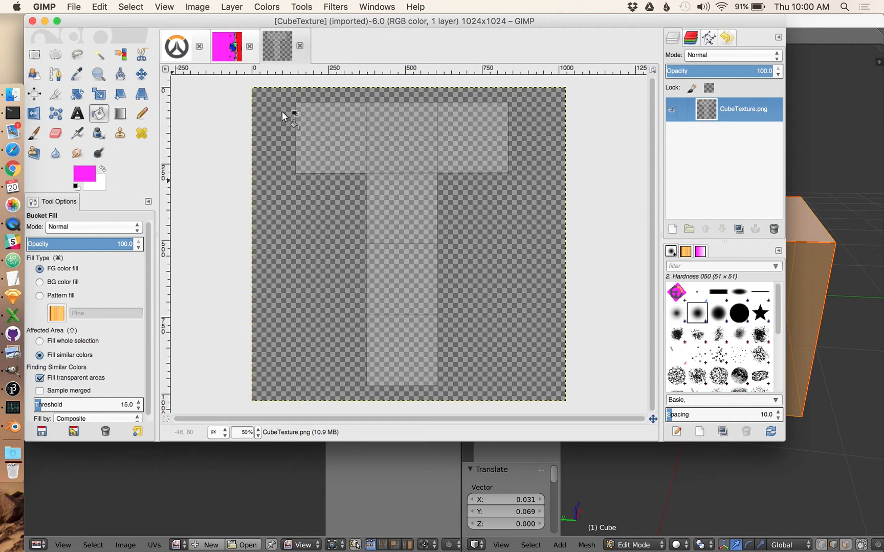
Step: Bucket-fill the left square of the layout's top row with magenta and the middle square with blue (000cff)
{"action": "left_click", "coordinate": [330, 128]}
{"action": "left_click", "coordinate": [85, 176]}
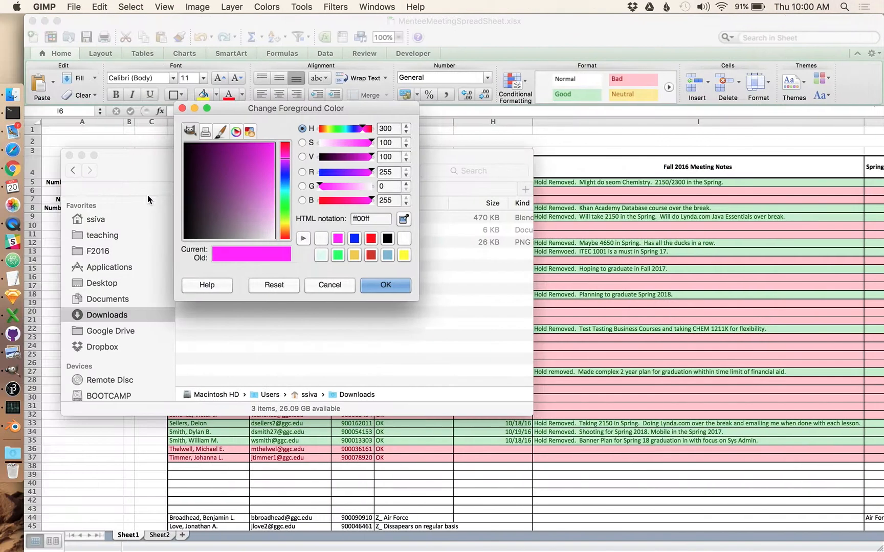
{"action": "left_click", "coordinate": [355, 239]}
{"action": "left_click", "coordinate": [385, 287]}
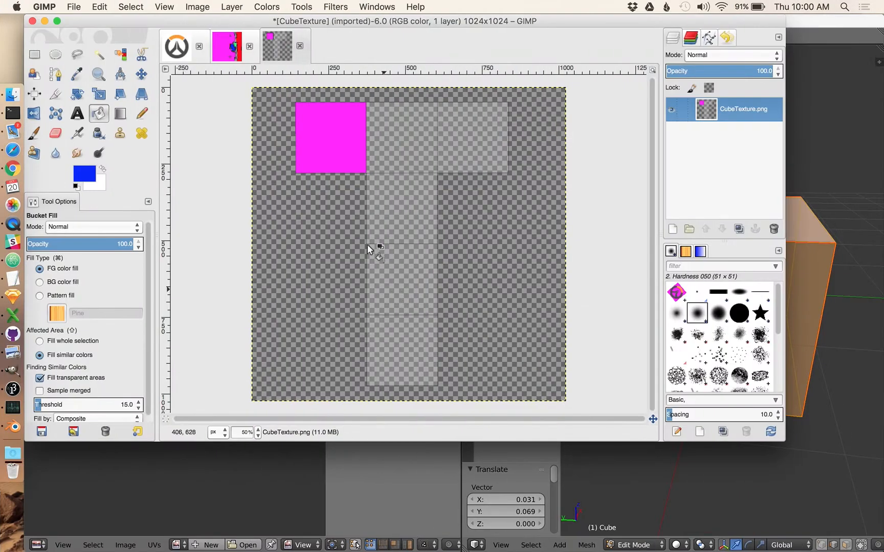
{"action": "left_click", "coordinate": [385, 138]}
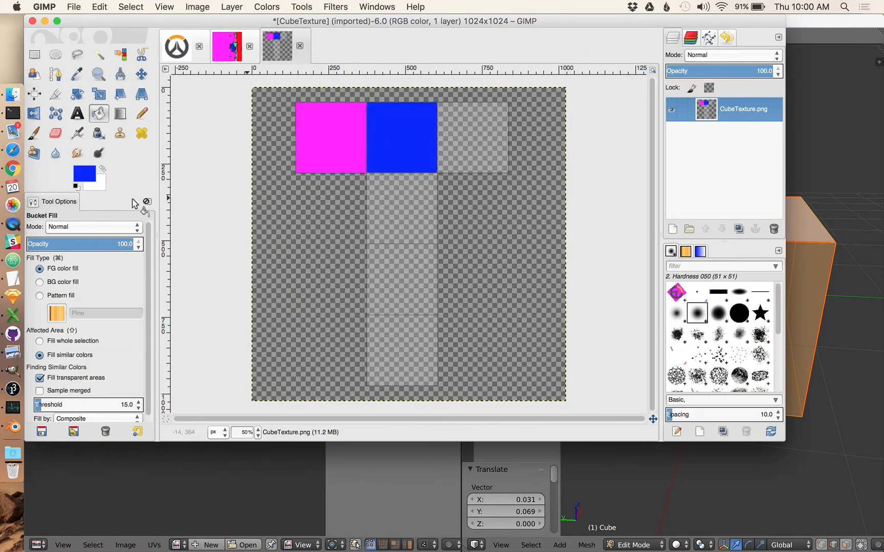
Step: Bring the foreground color dialog to Desktop 4 and fill the second and fourth squares of the central column with green (00ff60)
{"action": "key", "text": "ctrl+Left"}
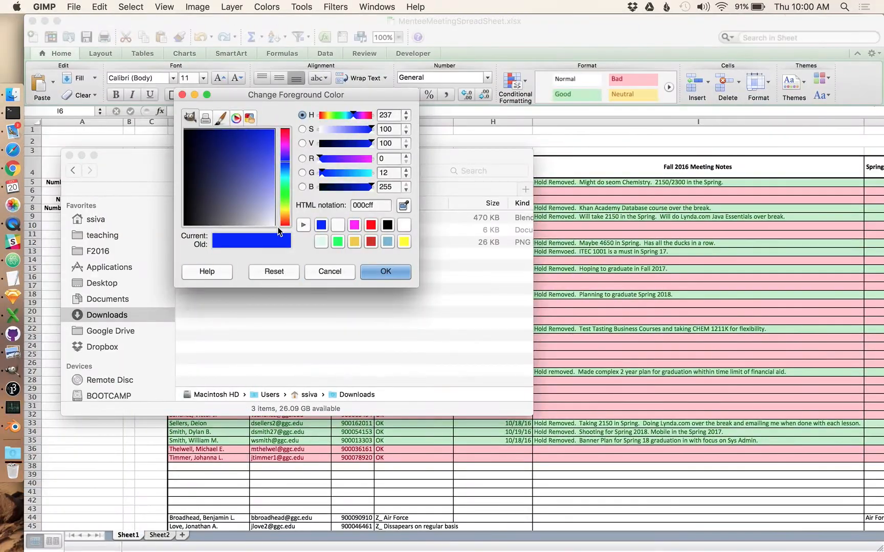
{"action": "key", "text": "ctrl+Up"}
{"action": "mouse_move", "coordinate": [450, 88]}
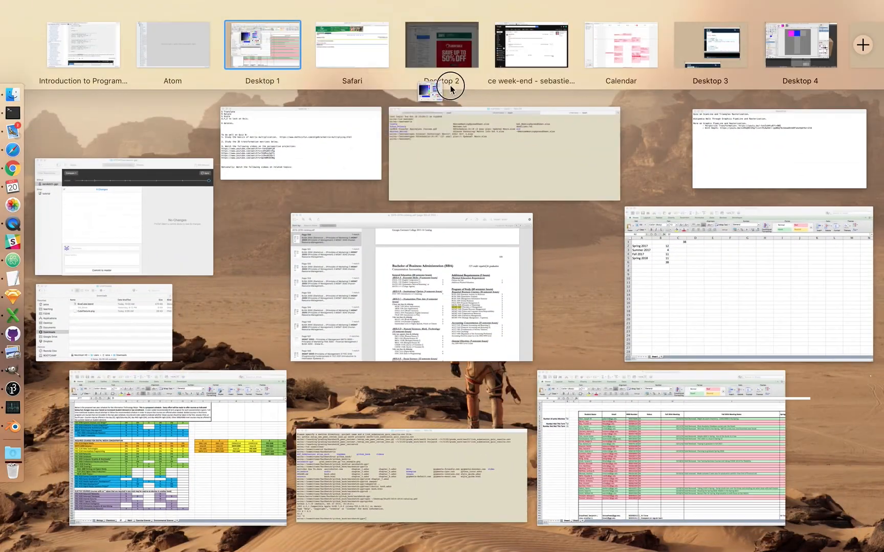
{"action": "left_click", "coordinate": [788, 41]}
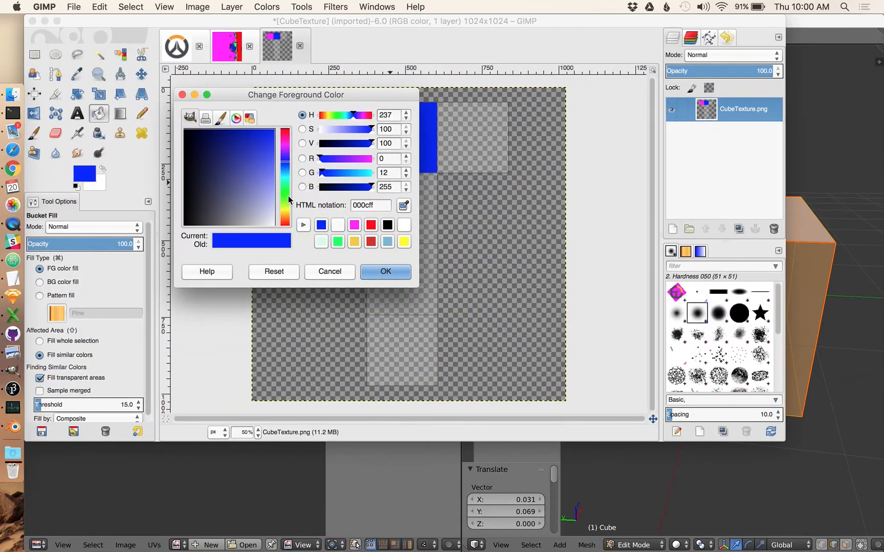
{"action": "left_click", "coordinate": [337, 242]}
{"action": "left_click", "coordinate": [383, 272]}
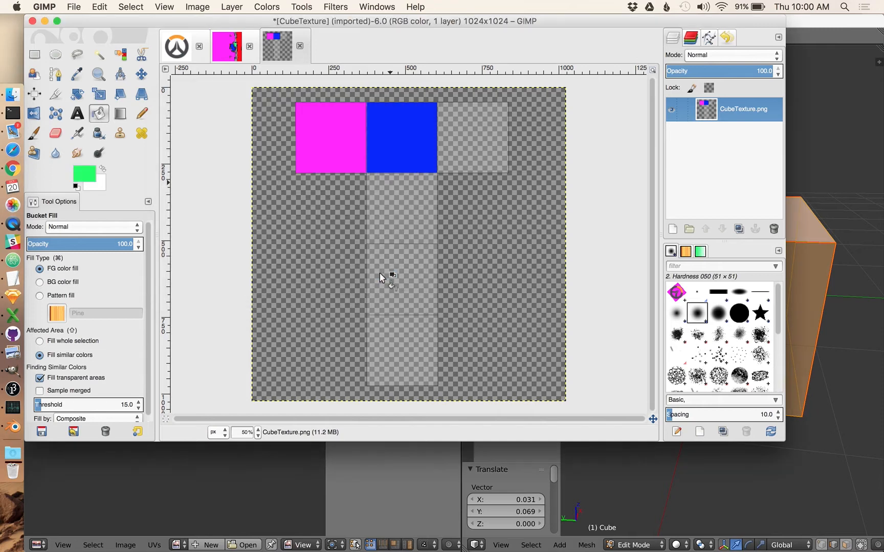
{"action": "left_click", "coordinate": [408, 218]}
{"action": "left_click", "coordinate": [403, 352]}
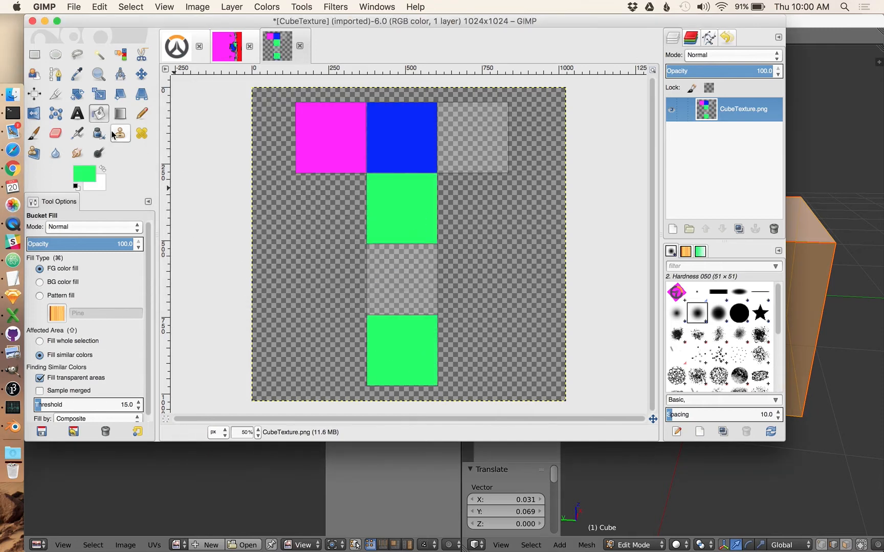
Step: Set the foreground color to red and fill the top row's right square and the central column's third square
{"action": "left_click", "coordinate": [92, 177]}
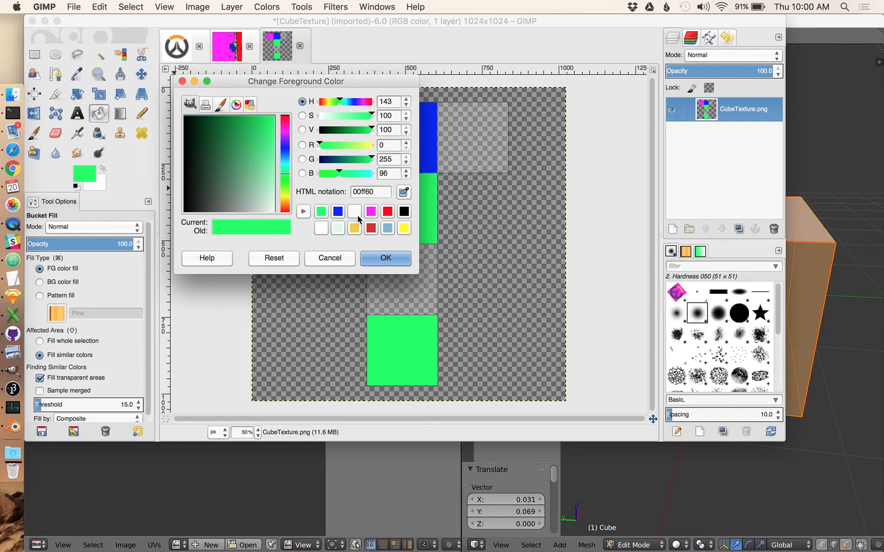
{"action": "left_click", "coordinate": [388, 212]}
{"action": "left_click", "coordinate": [379, 260]}
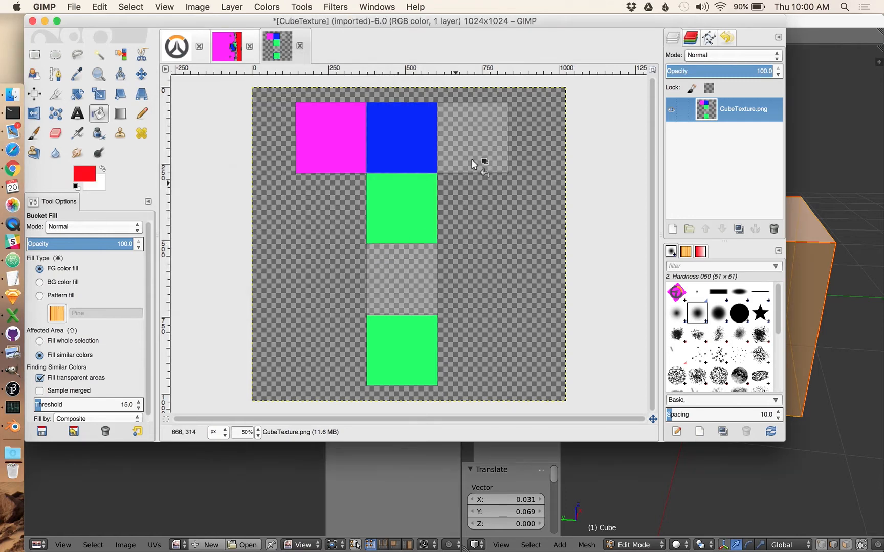
{"action": "left_click", "coordinate": [472, 160]}
{"action": "left_click", "coordinate": [393, 305]}
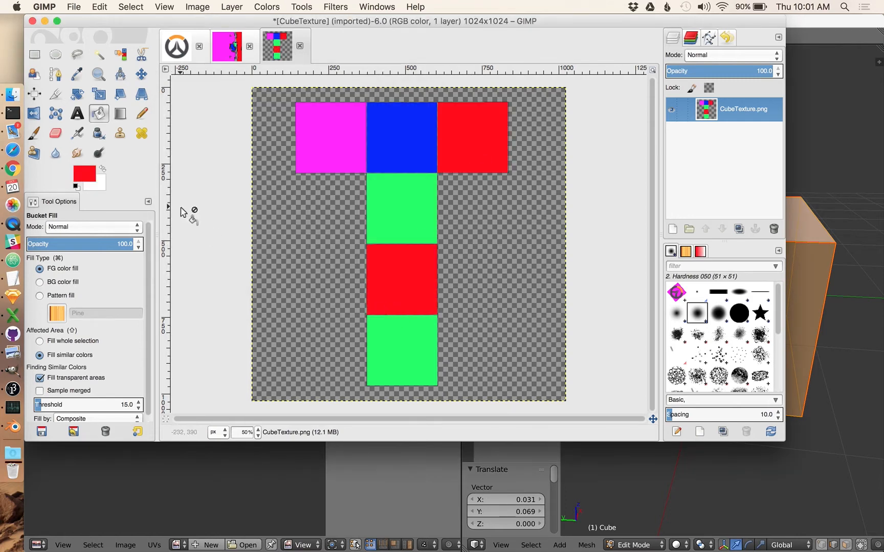
Step: Draw freehand red strokes with the Pencil tool across the magenta, blue and two green squares
{"action": "left_click", "coordinate": [143, 114]}
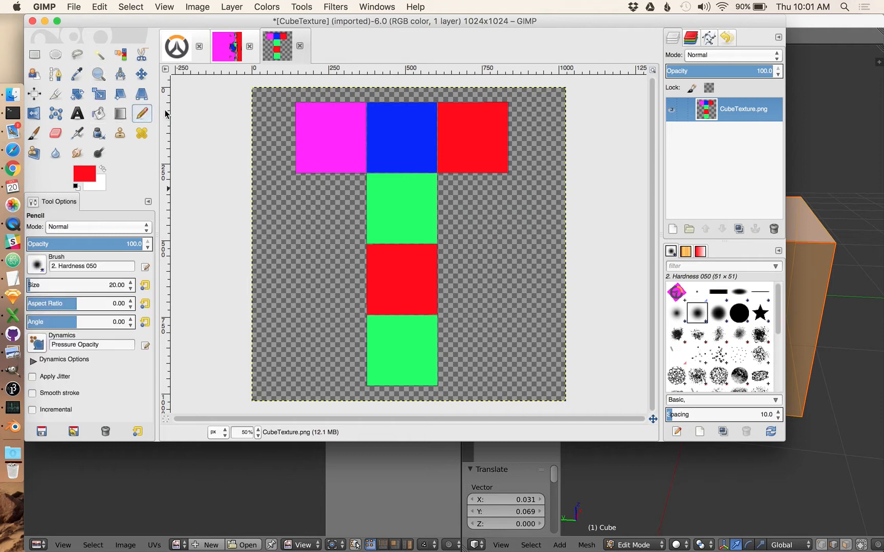
{"action": "left_click_drag", "start_coordinate": [336, 133], "coordinate": [324, 136]}
{"action": "mouse_move", "coordinate": [343, 149]}
{"action": "left_mouse_down"}
{"action": "mouse_move", "coordinate": [402, 175]}
{"action": "mouse_move", "coordinate": [405, 135]}
{"action": "left_mouse_up"}
{"action": "left_click_drag", "start_coordinate": [402, 202], "coordinate": [398, 242]}
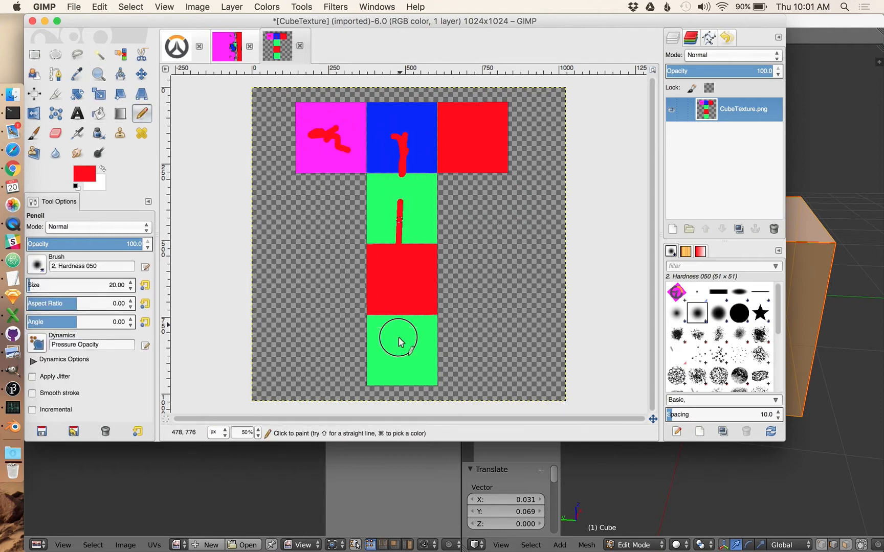
{"action": "mouse_move", "coordinate": [397, 340]}
{"action": "left_mouse_down"}
{"action": "mouse_move", "coordinate": [398, 318]}
{"action": "mouse_move", "coordinate": [416, 352]}
{"action": "left_mouse_up"}
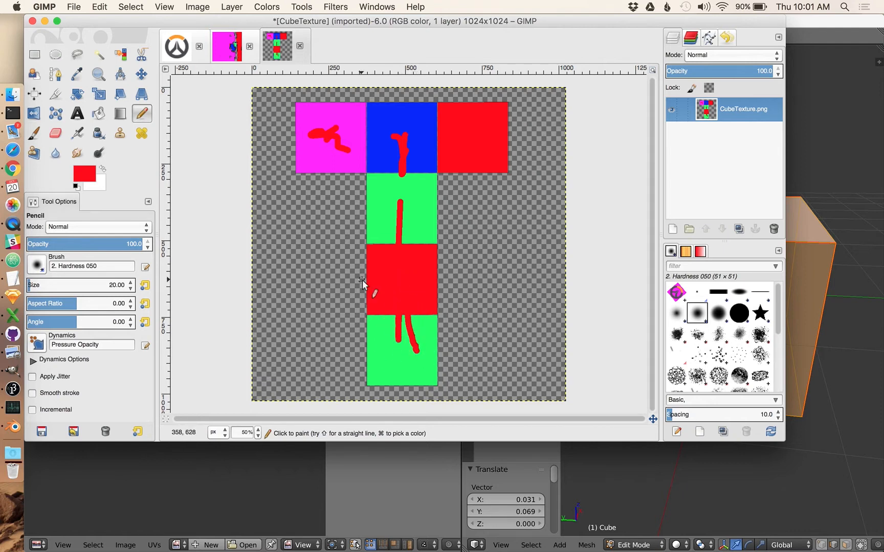
Step: Overwrite CubeTexture.png with the painted layout and switch back to Blender
{"action": "left_click", "coordinate": [78, 9]}
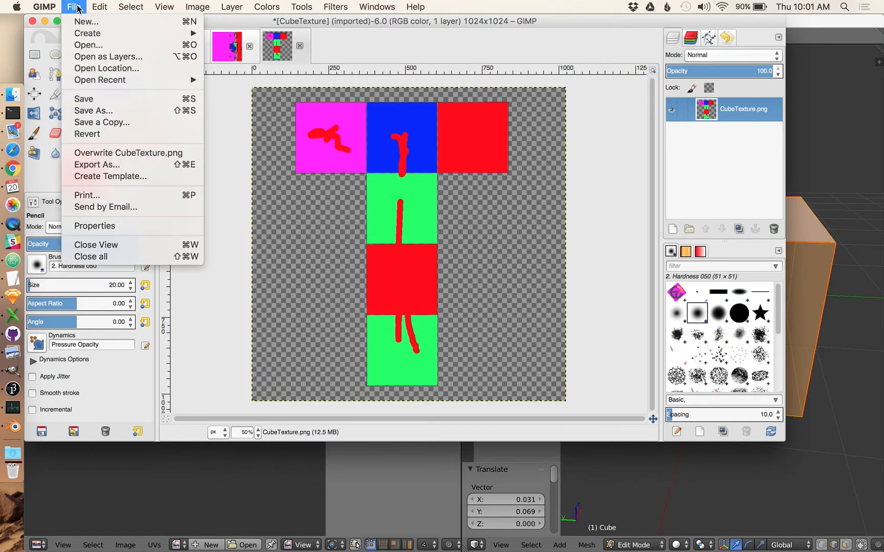
{"action": "left_click", "coordinate": [108, 152]}
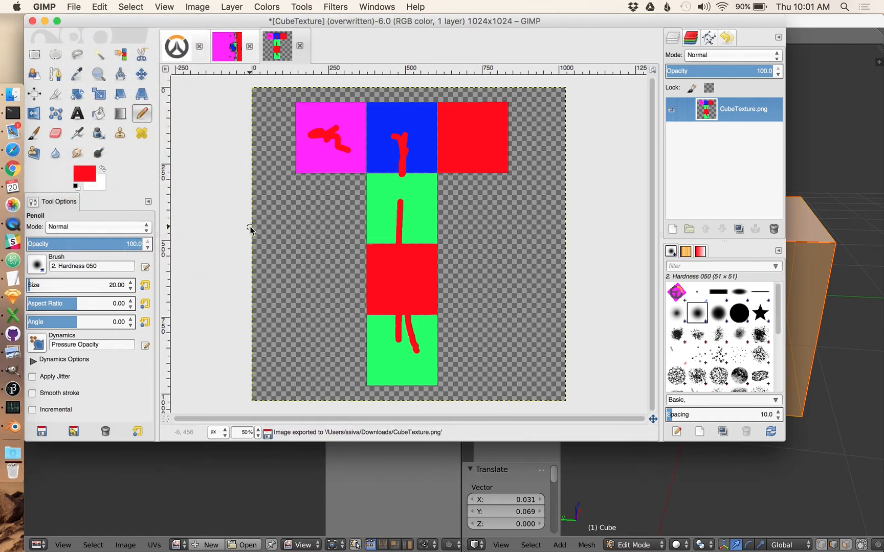
{"action": "left_click", "coordinate": [250, 472]}
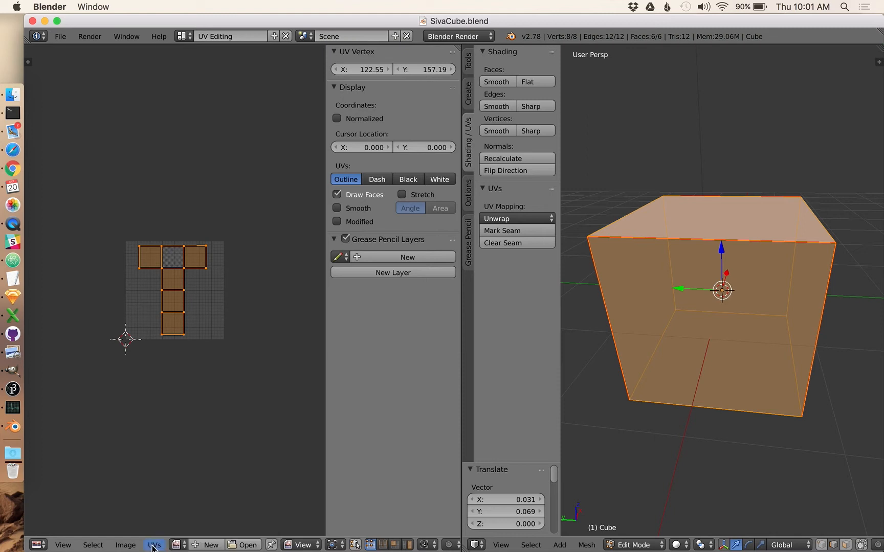
Step: Open CubeTexture.png from the Downloads folder as the image behind the cube's UV layout
{"action": "left_click", "coordinate": [133, 548]}
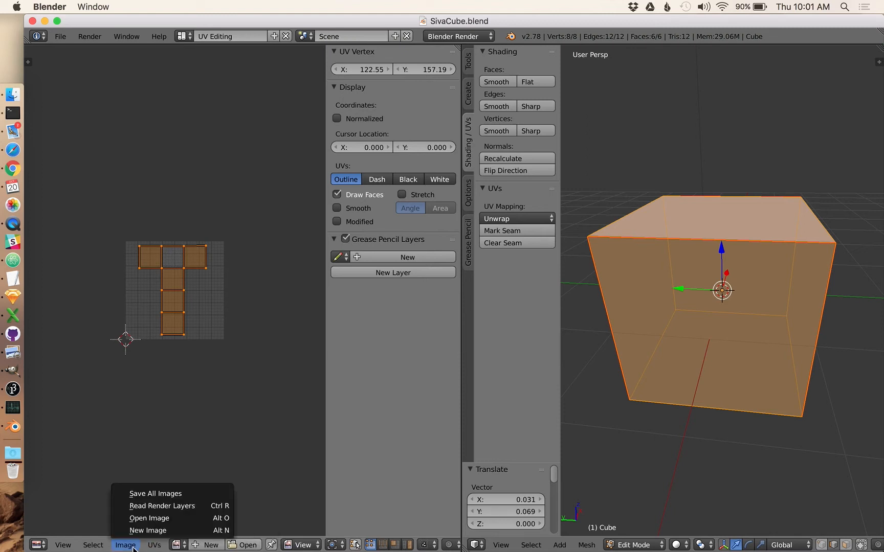
{"action": "mouse_move", "coordinate": [155, 546]}
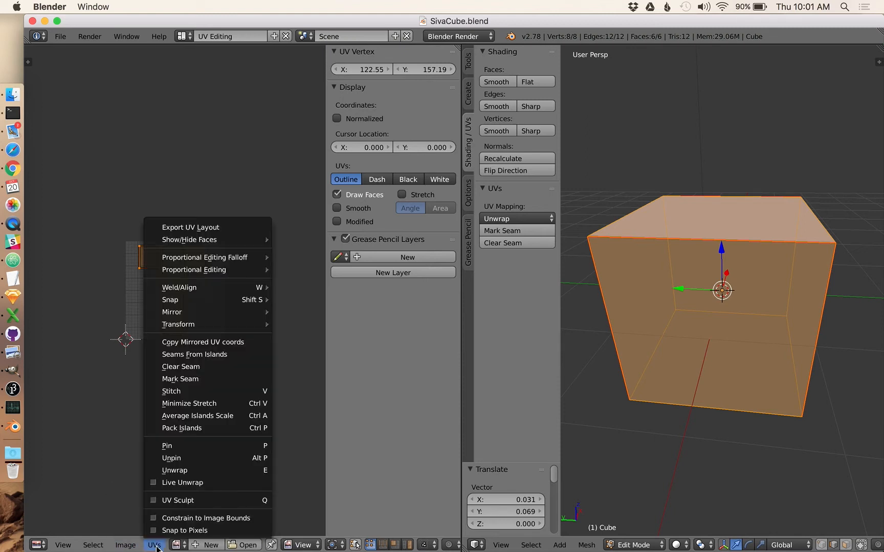
{"action": "mouse_move", "coordinate": [125, 547]}
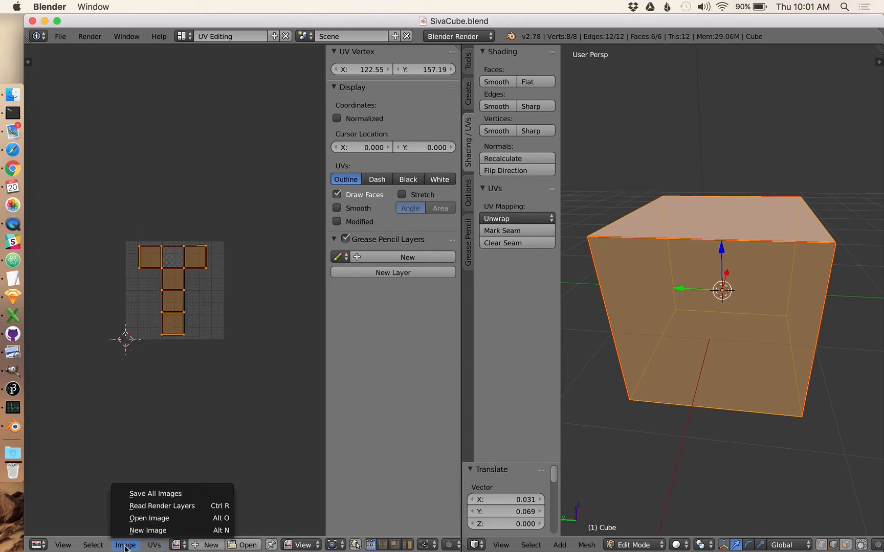
{"action": "left_click", "coordinate": [134, 518]}
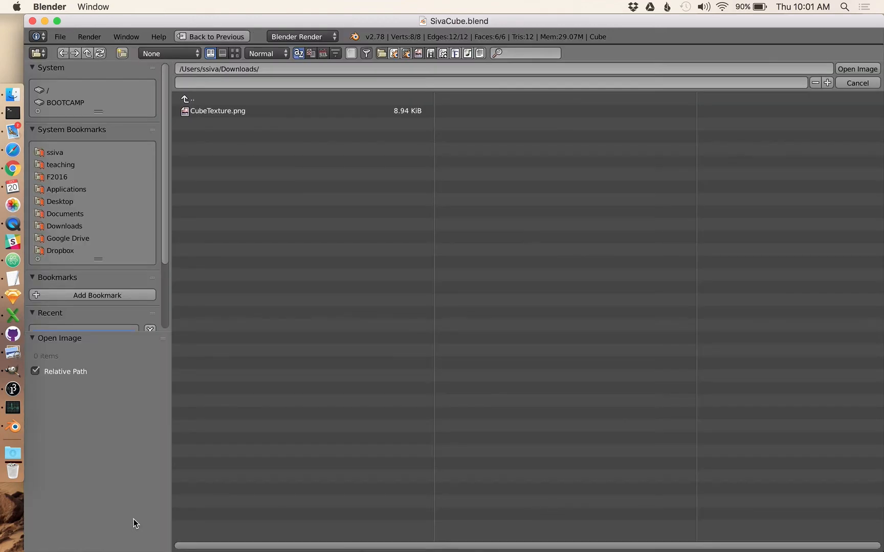
{"action": "double_click", "coordinate": [217, 110]}
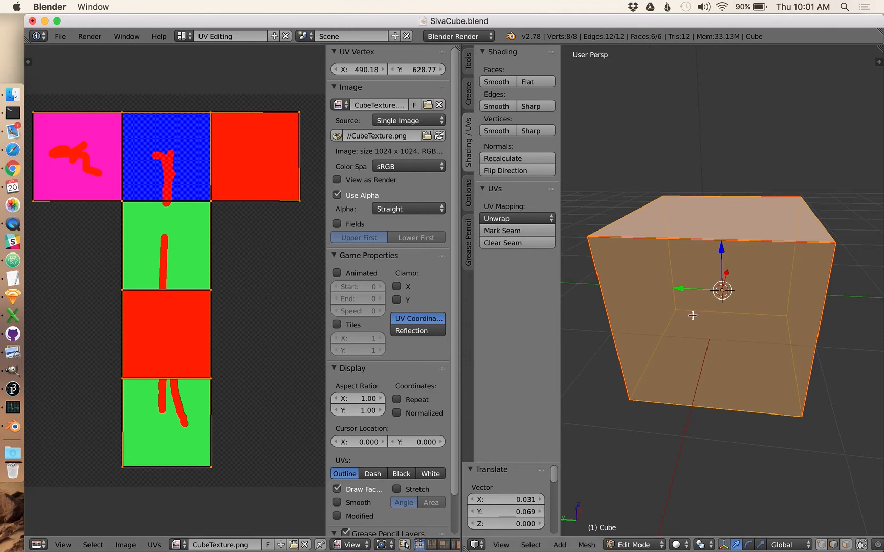
Step: Set the 3D viewport's shading to Texture while the cube is in Edit Mode
{"action": "left_click", "coordinate": [680, 545]}
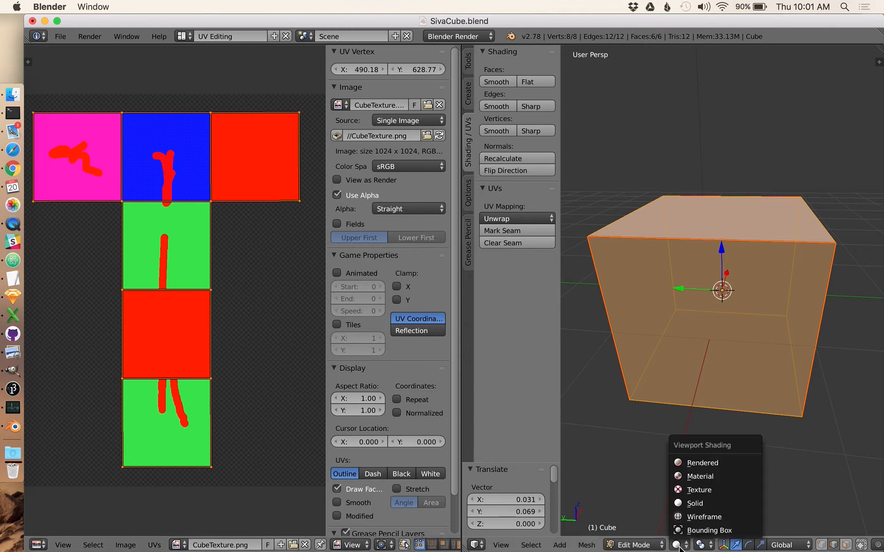
{"action": "left_click", "coordinate": [700, 490]}
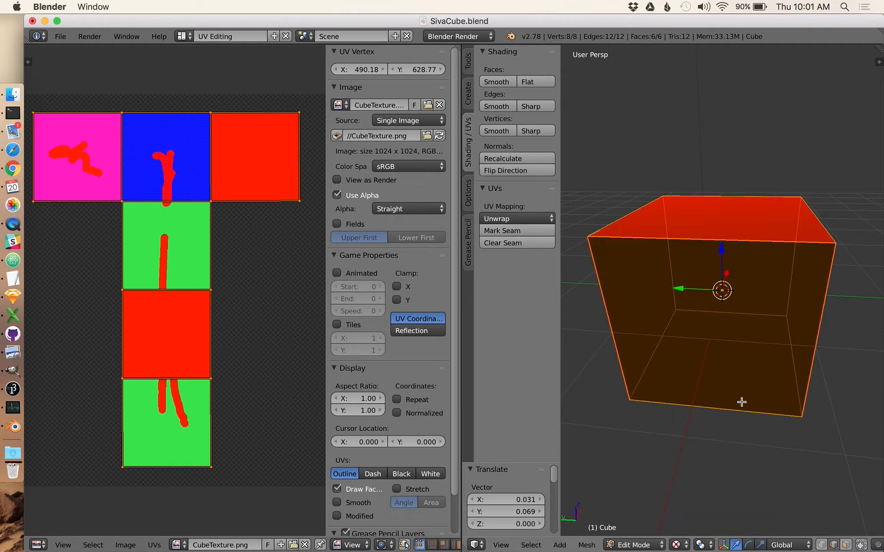
{"action": "scroll", "coordinate": [742, 403], "scroll_direction": "up", "scroll_amount": 5}
{"action": "scroll", "coordinate": [742, 403], "scroll_direction": "down", "scroll_amount": 10}
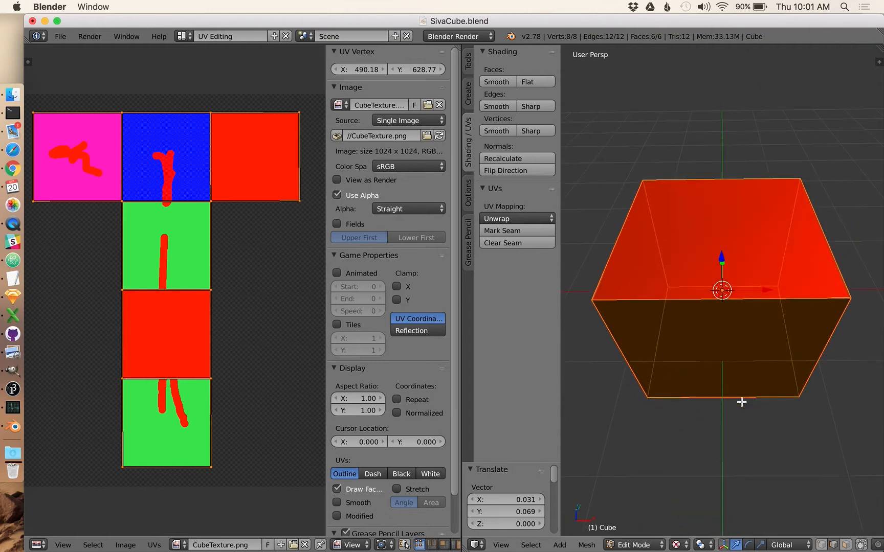
Step: Change the cube to Object Mode and inspect its textured faces from several sides
{"action": "left_click", "coordinate": [632, 545]}
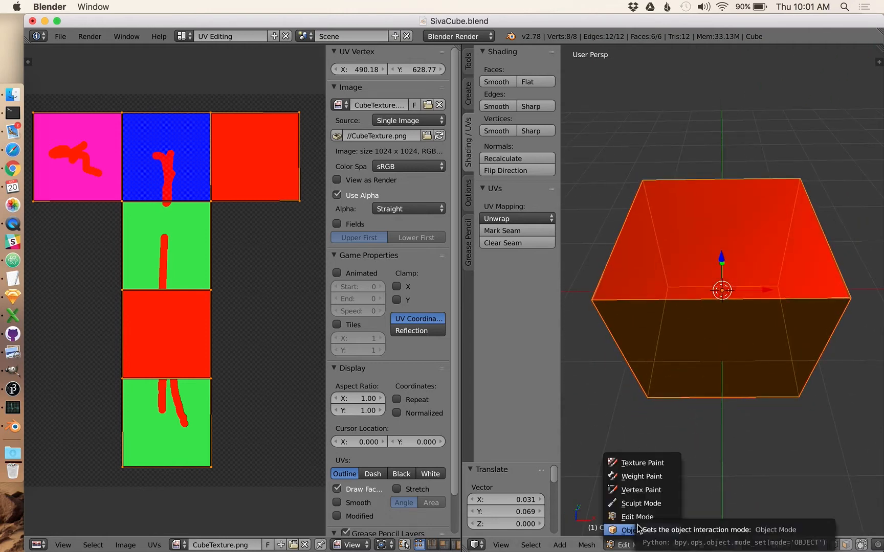
{"action": "left_click", "coordinate": [639, 530]}
{"action": "scroll", "coordinate": [720, 424], "scroll_direction": "up", "scroll_amount": 5}
{"action": "scroll", "coordinate": [720, 424], "scroll_direction": "right", "scroll_amount": 8}
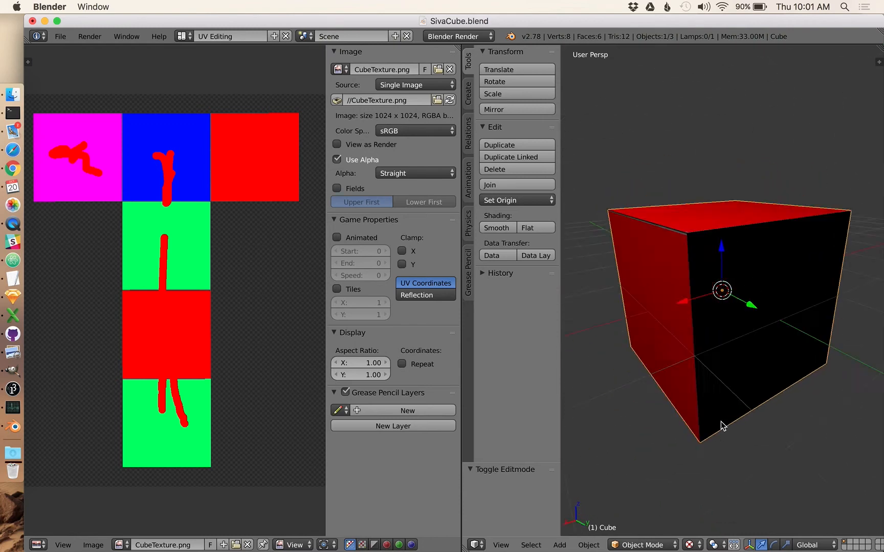
{"action": "scroll", "coordinate": [722, 426], "scroll_direction": "right", "scroll_amount": 10}
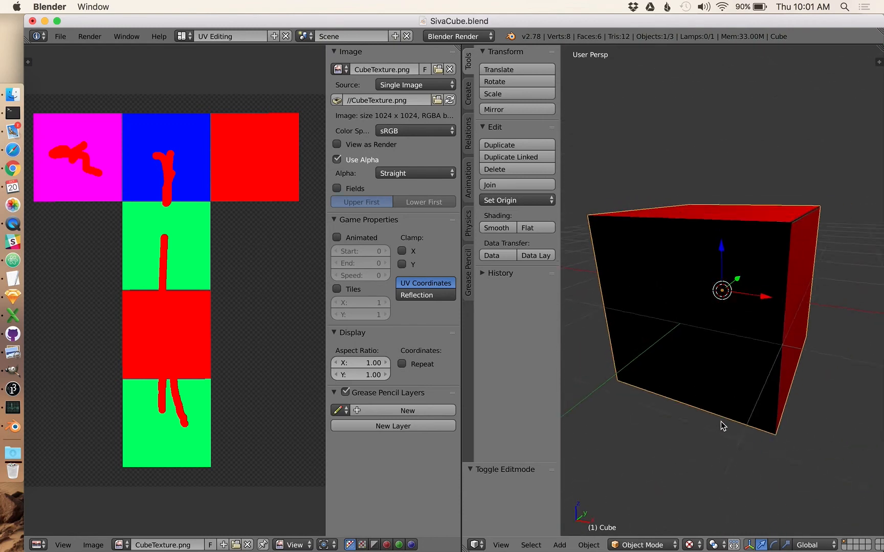
{"action": "scroll", "coordinate": [722, 426], "scroll_direction": "right", "scroll_amount": 4}
{"action": "scroll", "coordinate": [747, 322], "scroll_direction": "right", "scroll_amount": 4}
{"action": "scroll", "coordinate": [748, 322], "scroll_direction": "up", "scroll_amount": 4}
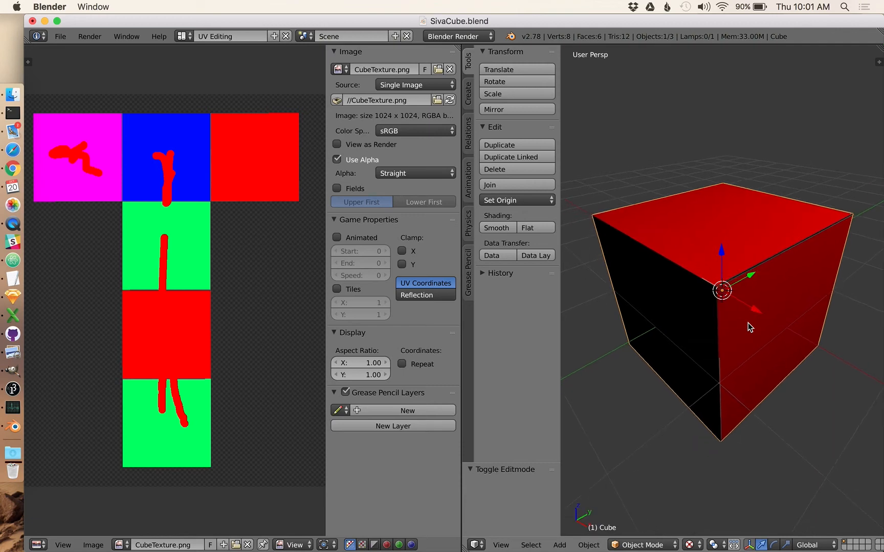
Step: Rotate the cube about 41° around its local Z axis and inspect how its faces are lit
{"action": "key", "text": "r"}
{"action": "key", "text": "z"}
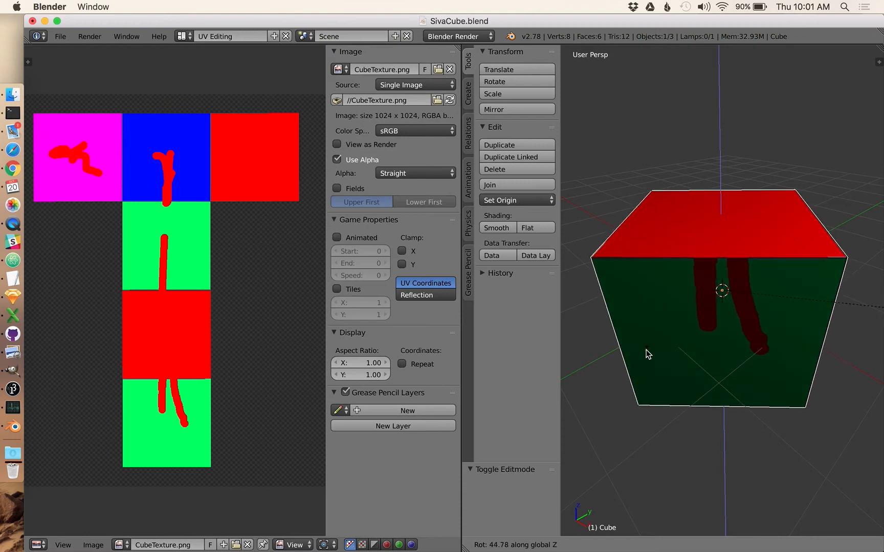
{"action": "key", "text": "z"}
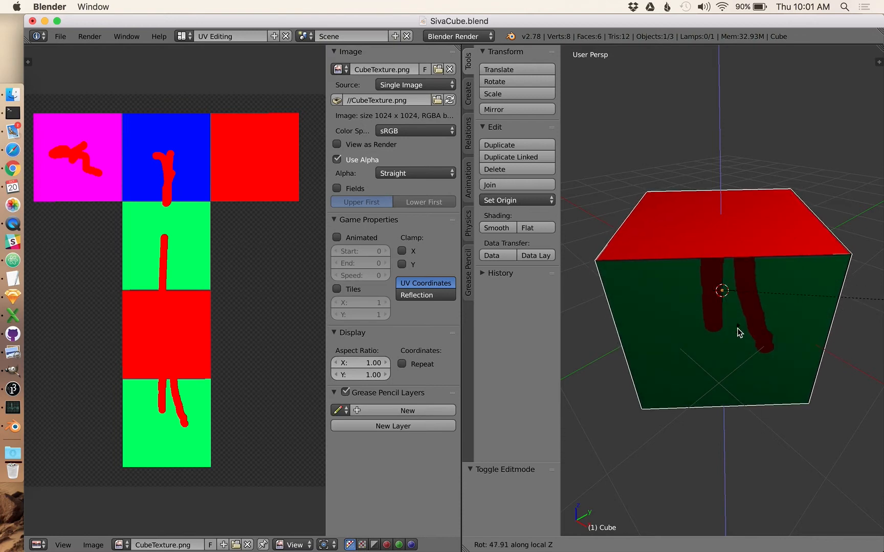
{"action": "left_click", "coordinate": [720, 405]}
{"action": "scroll", "coordinate": [769, 433], "scroll_direction": "up", "scroll_amount": 5}
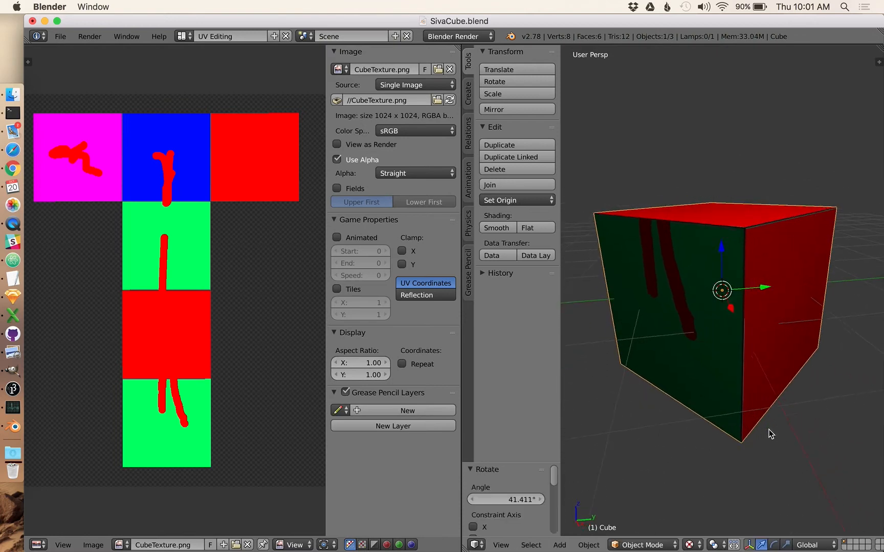
{"action": "scroll", "coordinate": [770, 434], "scroll_direction": "right", "scroll_amount": 10}
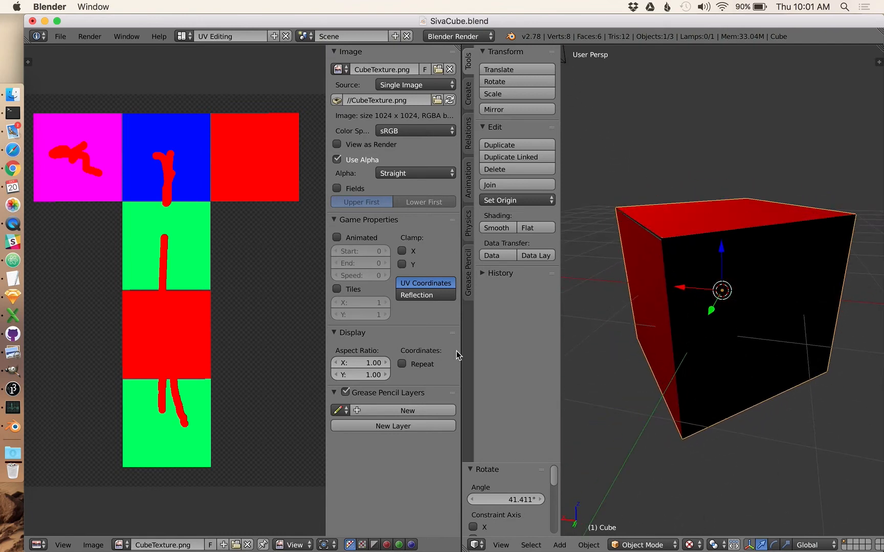
Step: Switch the screen layout to Default and set its 3D viewport shading to Texture
{"action": "left_click", "coordinate": [181, 37]}
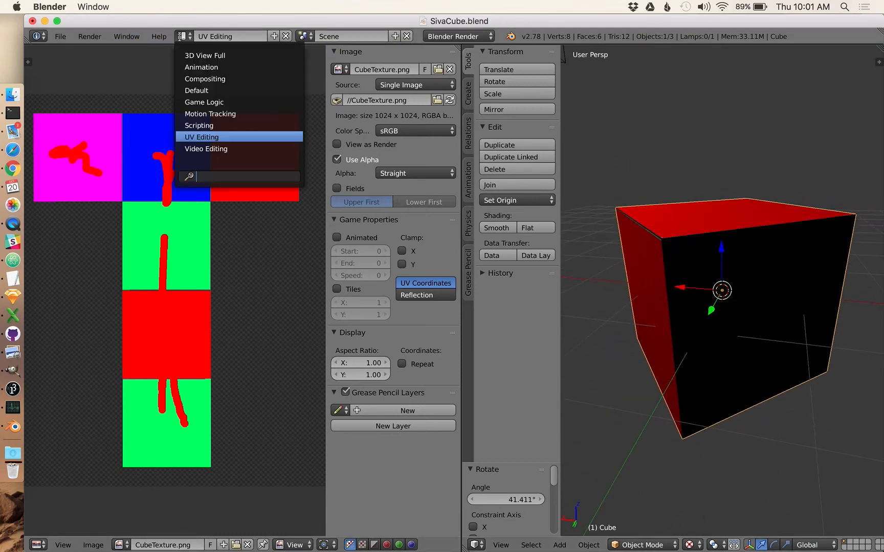
{"action": "left_click", "coordinate": [195, 89]}
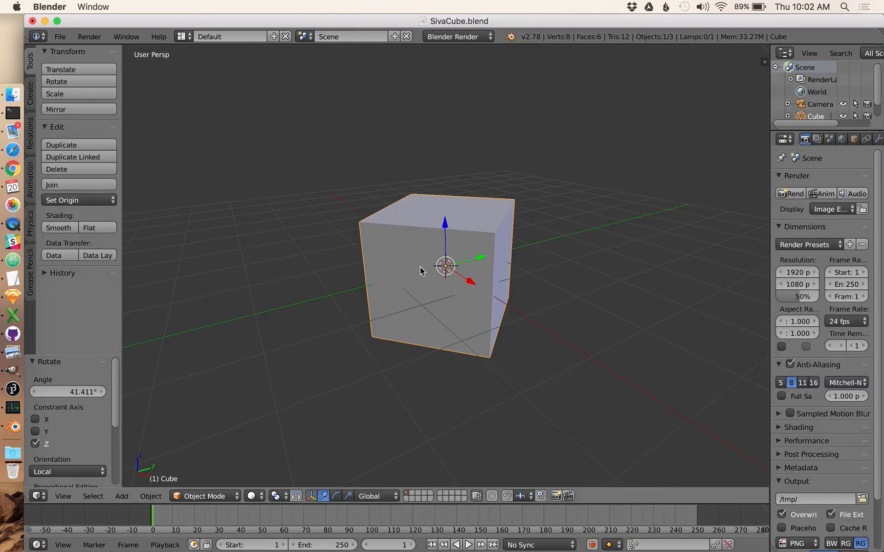
{"action": "left_click", "coordinate": [251, 496]}
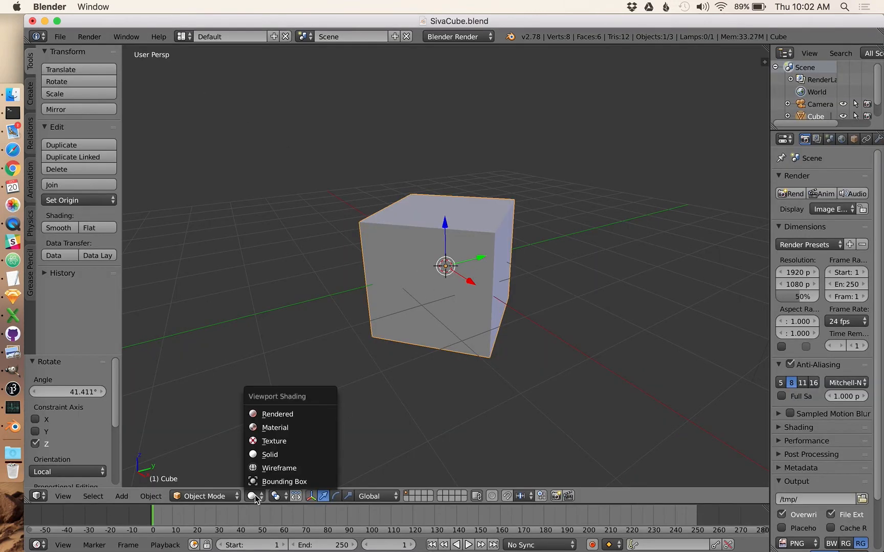
{"action": "left_click", "coordinate": [274, 441]}
{"action": "scroll", "coordinate": [475, 369], "scroll_direction": "down", "scroll_amount": 10}
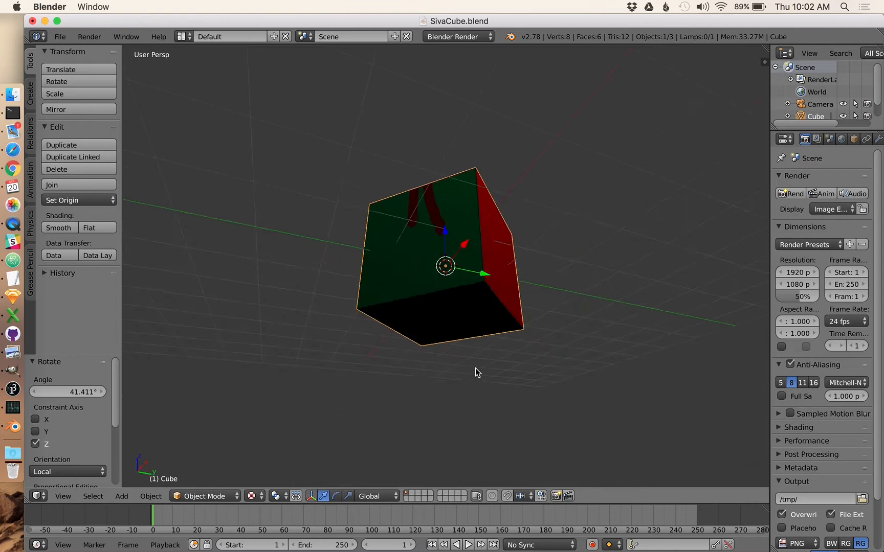
{"action": "scroll", "coordinate": [475, 368], "scroll_direction": "down", "scroll_amount": 10}
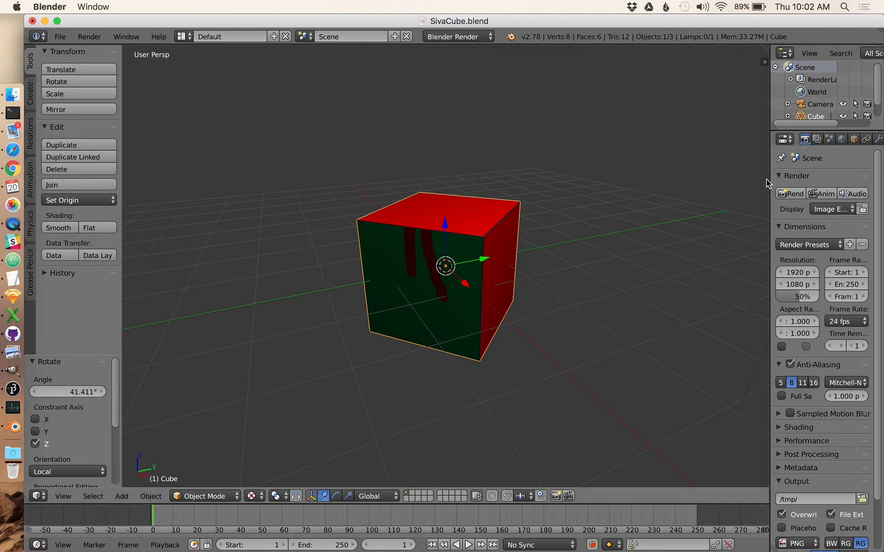
Step: Widen the properties editor and set the cube material's Tex texture to the Image or Movie type
{"action": "left_click_drag", "start_coordinate": [769, 182], "coordinate": [661, 170]}
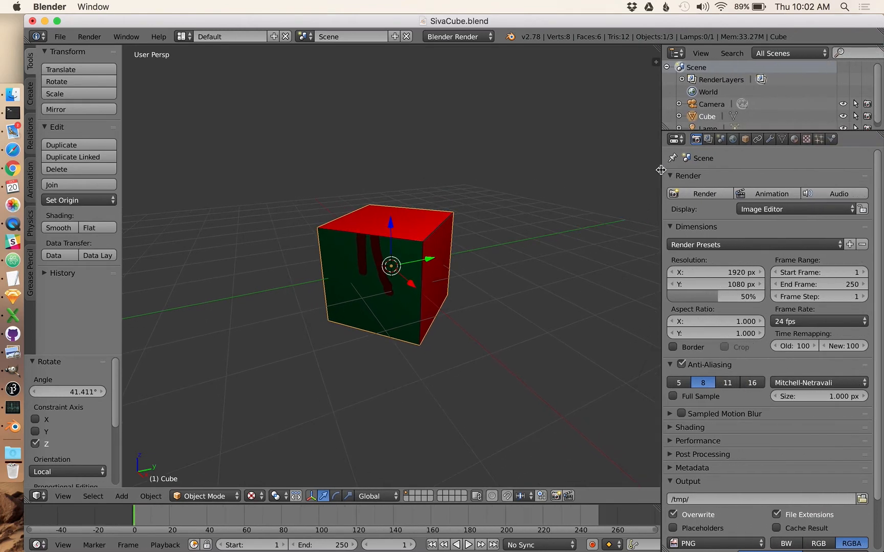
{"action": "left_click", "coordinate": [794, 140]}
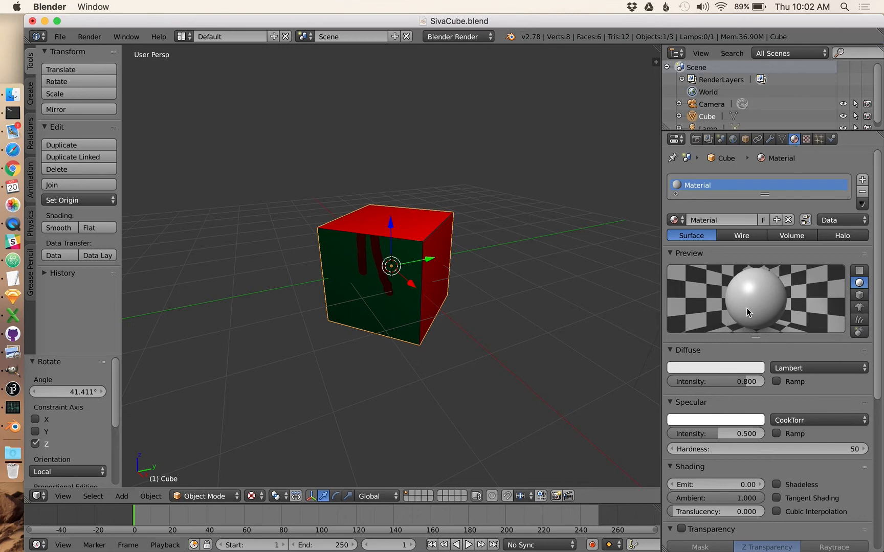
{"action": "left_click", "coordinate": [806, 140]}
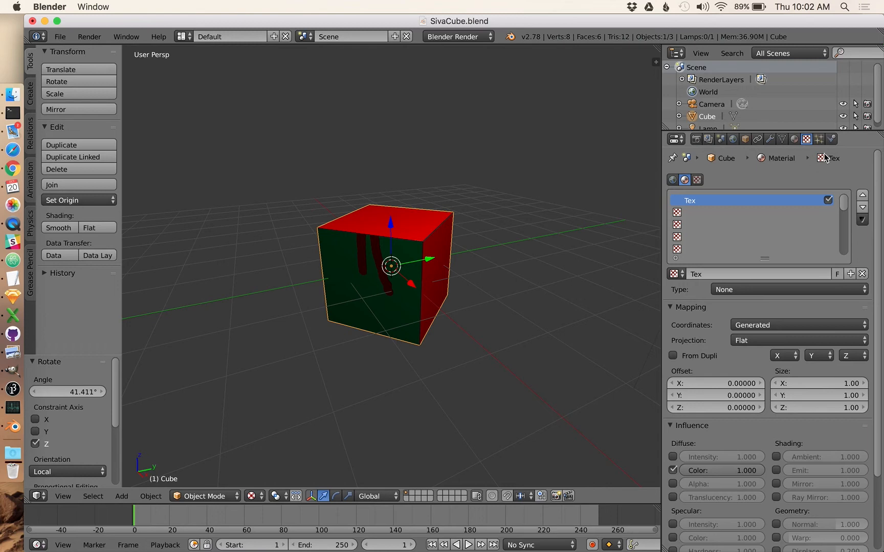
{"action": "left_click", "coordinate": [735, 290]}
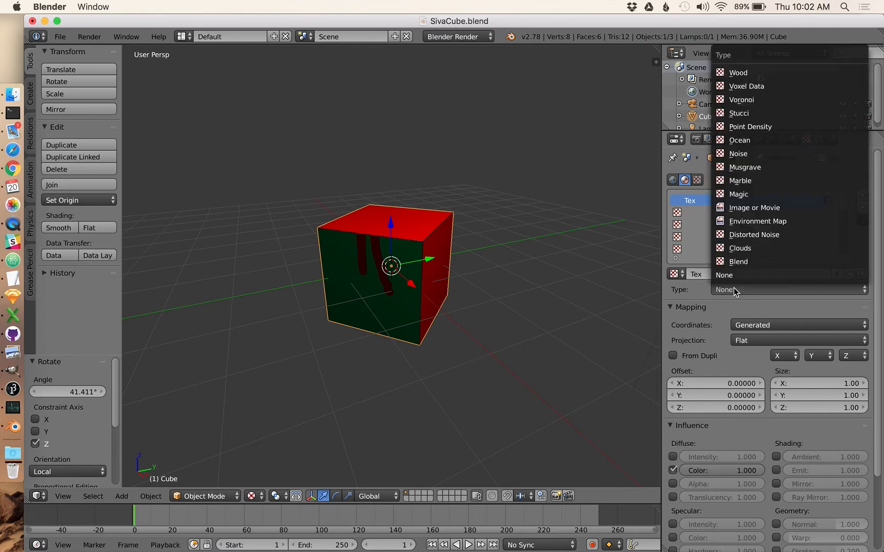
{"action": "left_click", "coordinate": [748, 209]}
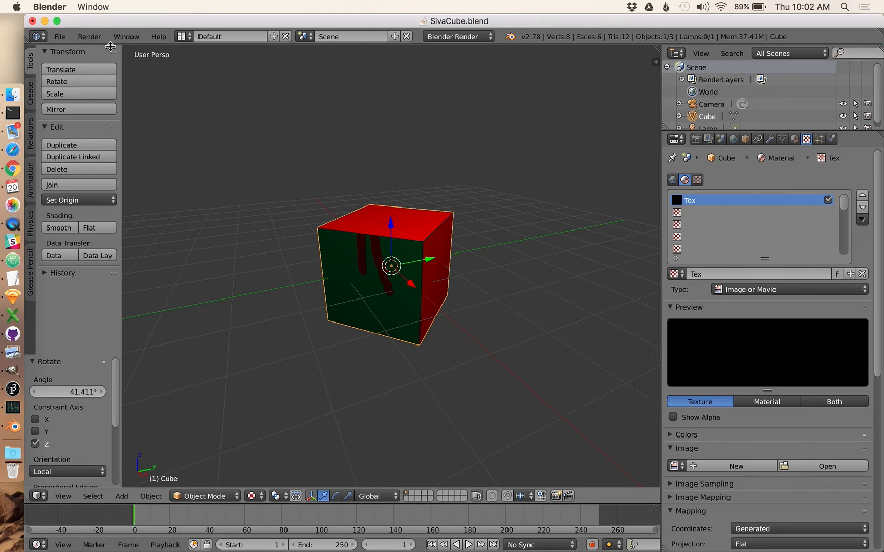
Step: Render a still image of the scene to check the cube, then return to the 3D view
{"action": "left_click", "coordinate": [95, 36]}
{"action": "left_click", "coordinate": [102, 52]}
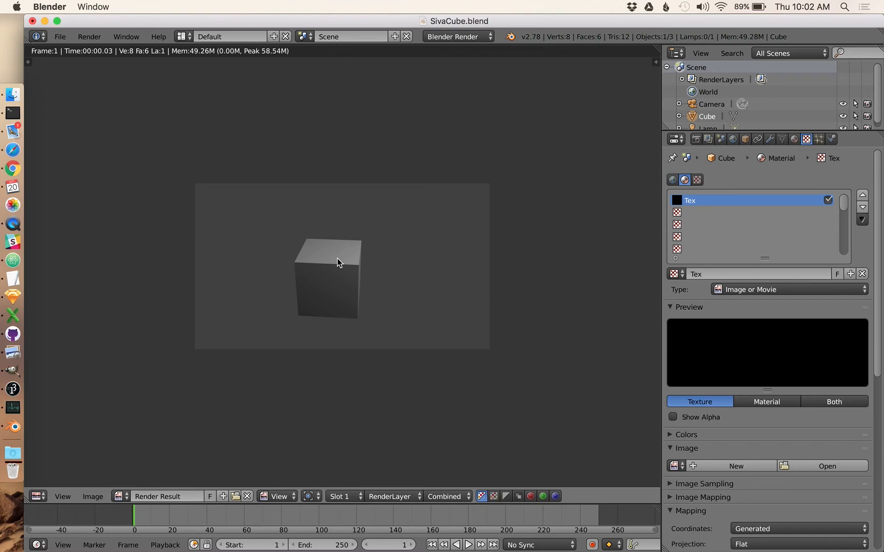
{"action": "key", "text": "Escape"}
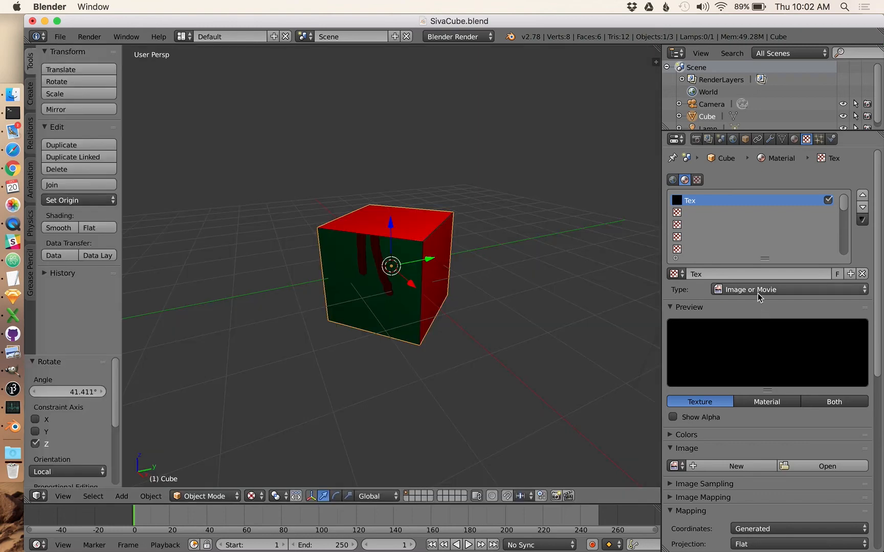
Step: Load CubeTexture.png from the Downloads folder as the image of the material's Tex texture
{"action": "scroll", "coordinate": [788, 455], "scroll_direction": "down", "scroll_amount": 1}
{"action": "scroll", "coordinate": [787, 456], "scroll_direction": "down", "scroll_amount": 1}
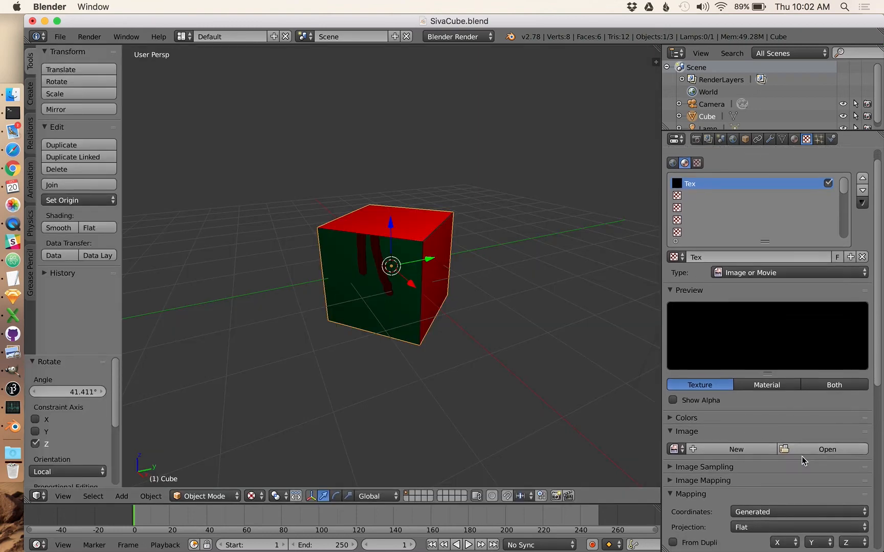
{"action": "left_click", "coordinate": [821, 450]}
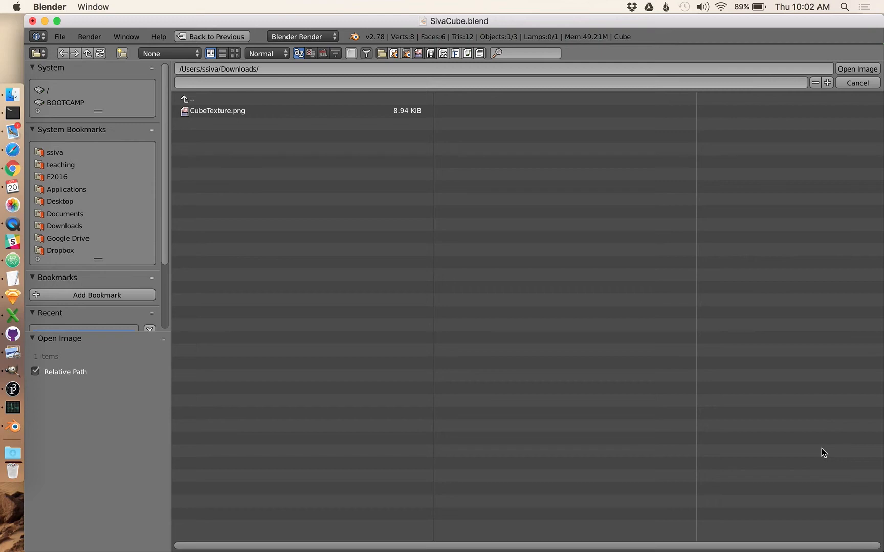
{"action": "double_click", "coordinate": [223, 112]}
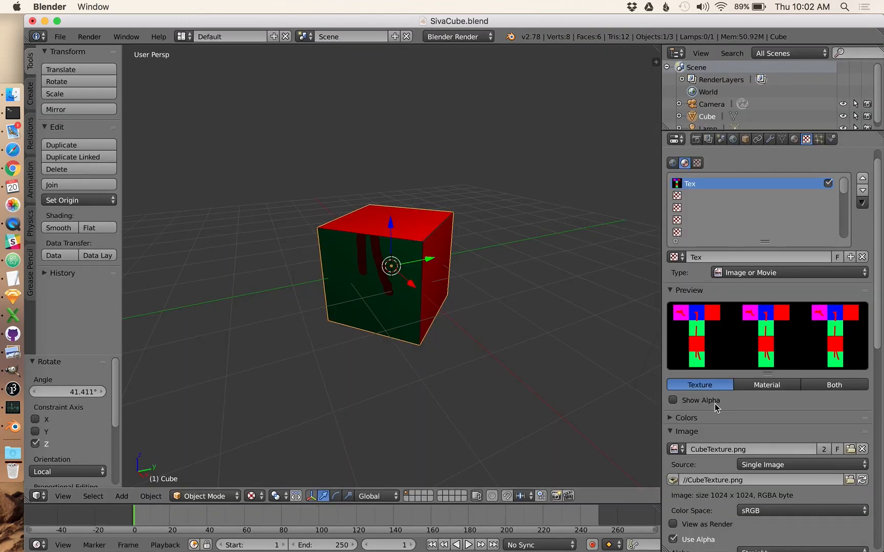
{"action": "scroll", "coordinate": [806, 461], "scroll_direction": "down", "scroll_amount": 14}
{"action": "scroll", "coordinate": [805, 460], "scroll_direction": "down", "scroll_amount": 1}
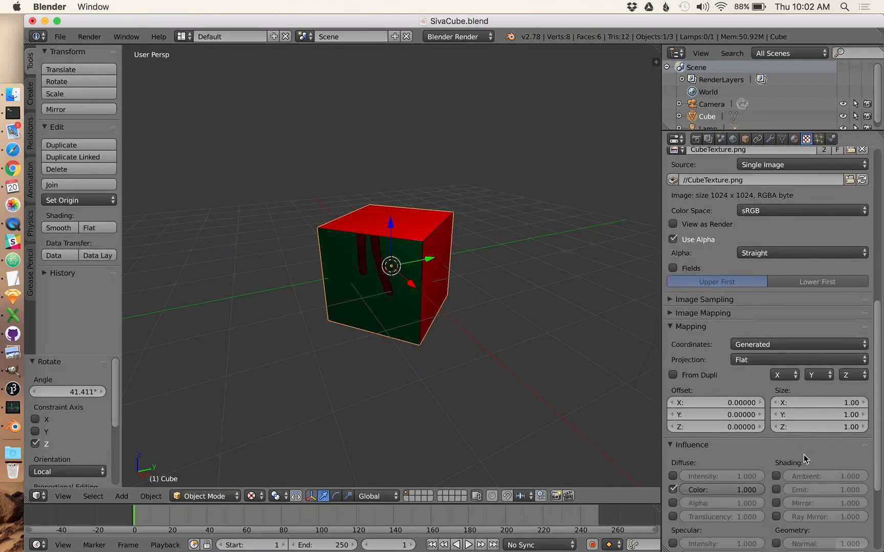
Step: Set the cube texture's mapping coordinates to UV
{"action": "left_click", "coordinate": [761, 345]}
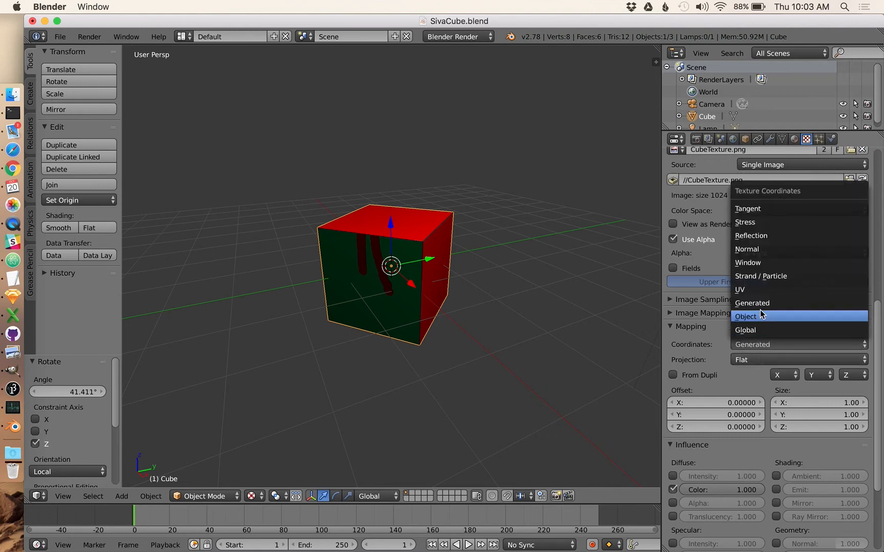
{"action": "left_click", "coordinate": [755, 290]}
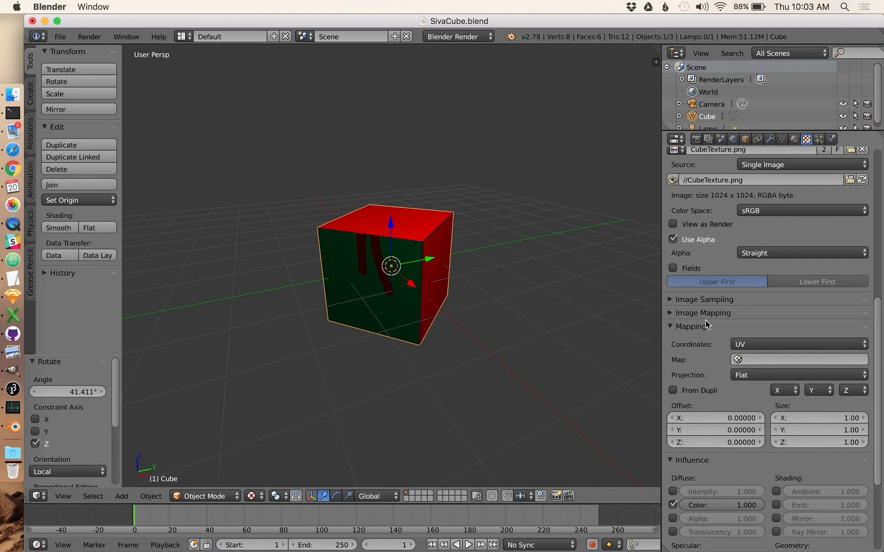
{"action": "scroll", "coordinate": [706, 324], "scroll_direction": "up", "scroll_amount": 4}
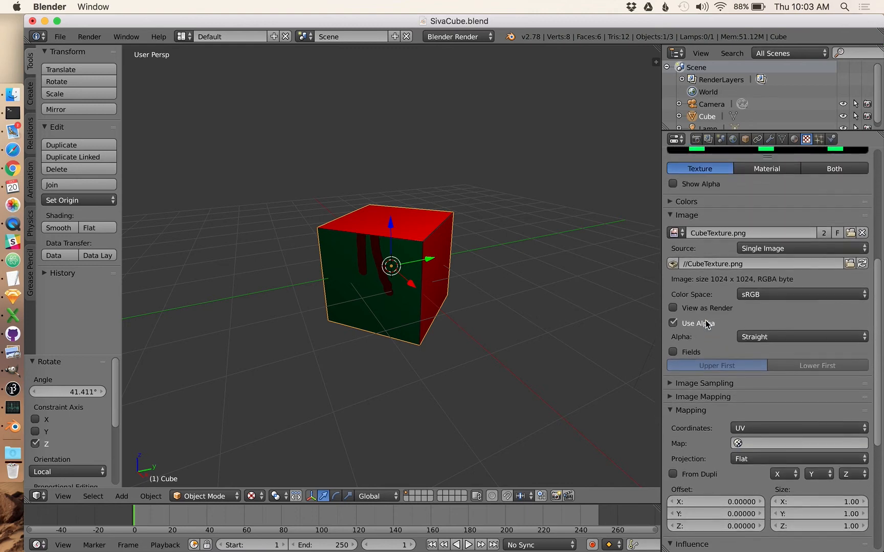
Step: Render a still image to check the UV-mapped texture on the cube, and return to the 3D view
{"action": "left_click", "coordinate": [85, 38]}
{"action": "left_click", "coordinate": [115, 51]}
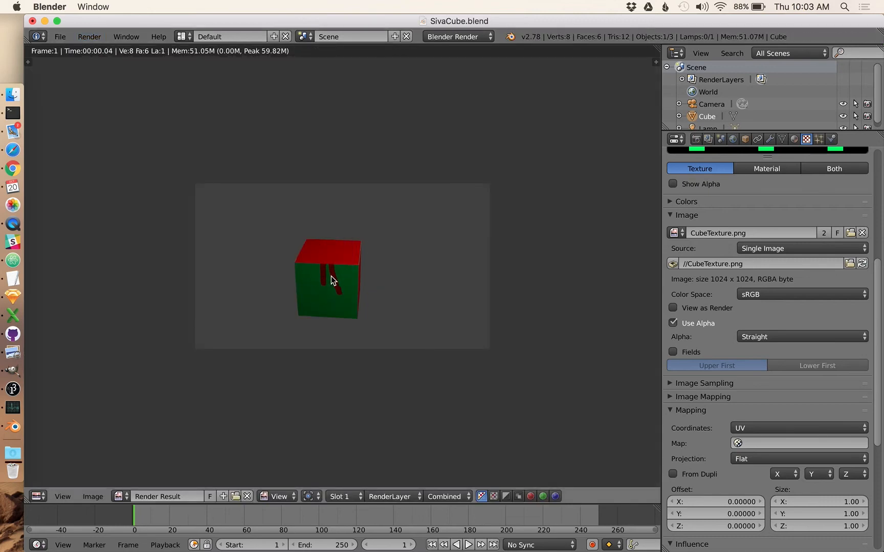
{"action": "key", "text": "Escape"}
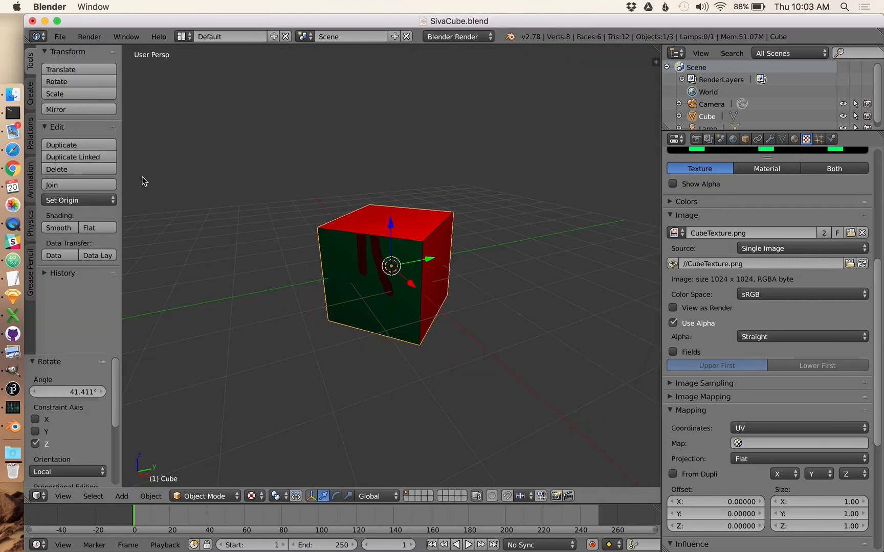
Step: Save the Blender file and check the SivaCube and CubeTexture.png files in Finder's Downloads folder before returning to Blender
{"action": "left_click", "coordinate": [61, 37]}
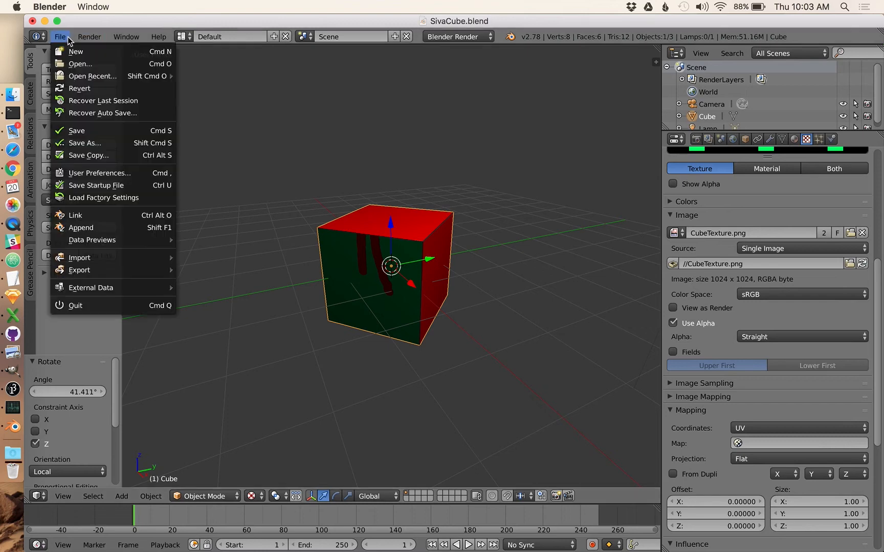
{"action": "left_click", "coordinate": [82, 129]}
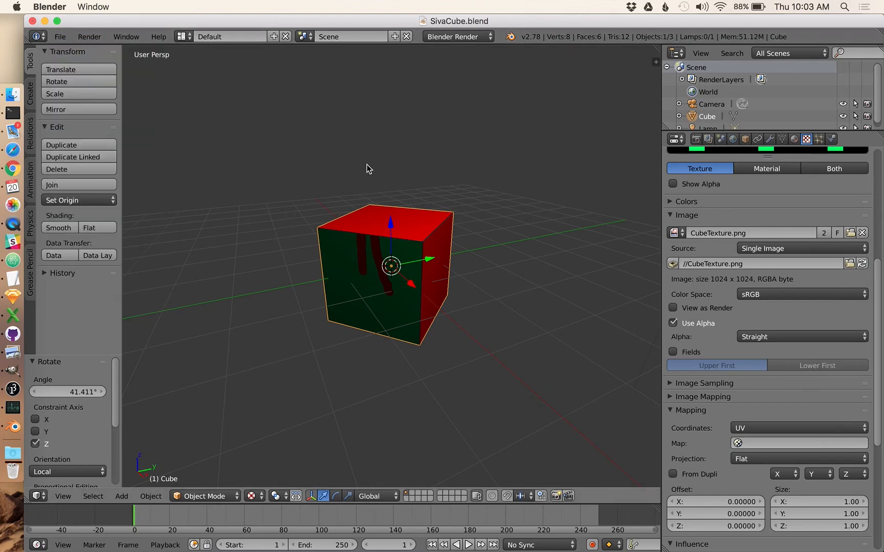
{"action": "key", "text": "super+Tab"}
{"action": "key", "text": "super+Tab"}
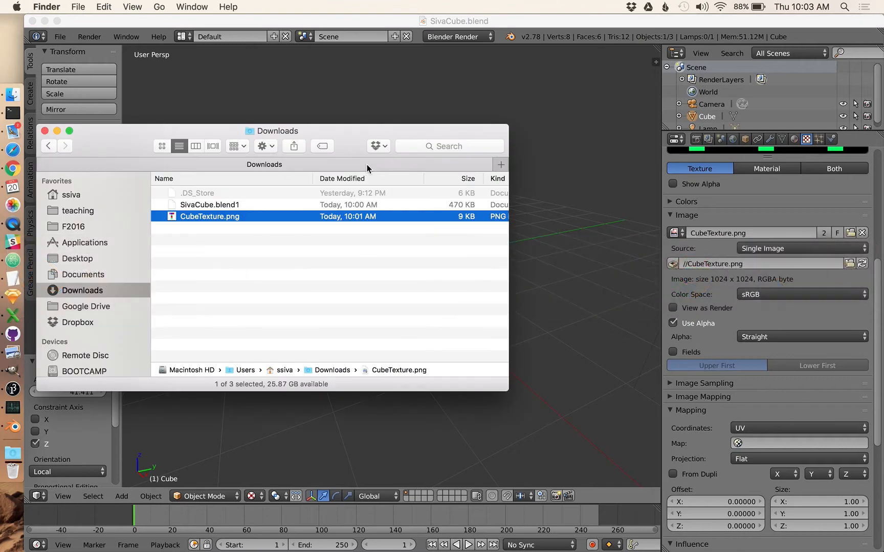
{"action": "left_click", "coordinate": [199, 205]}
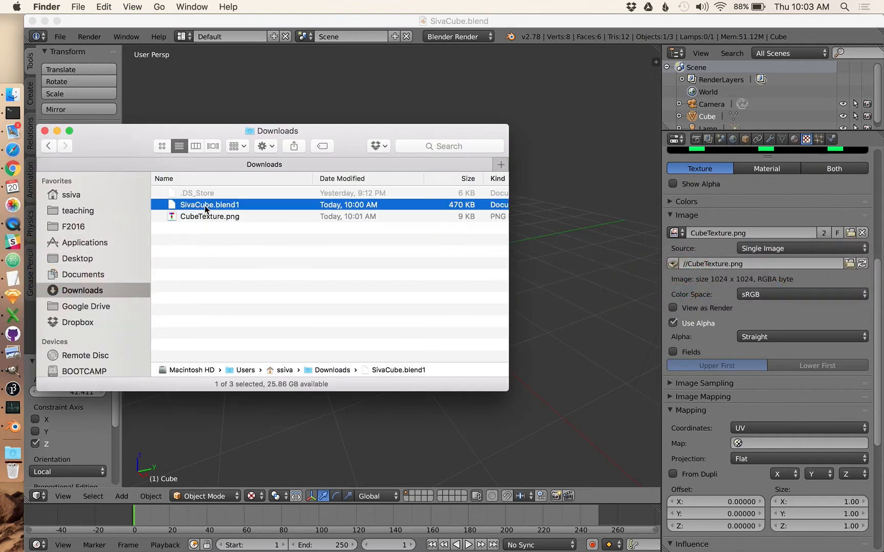
{"action": "left_click", "coordinate": [210, 217]}
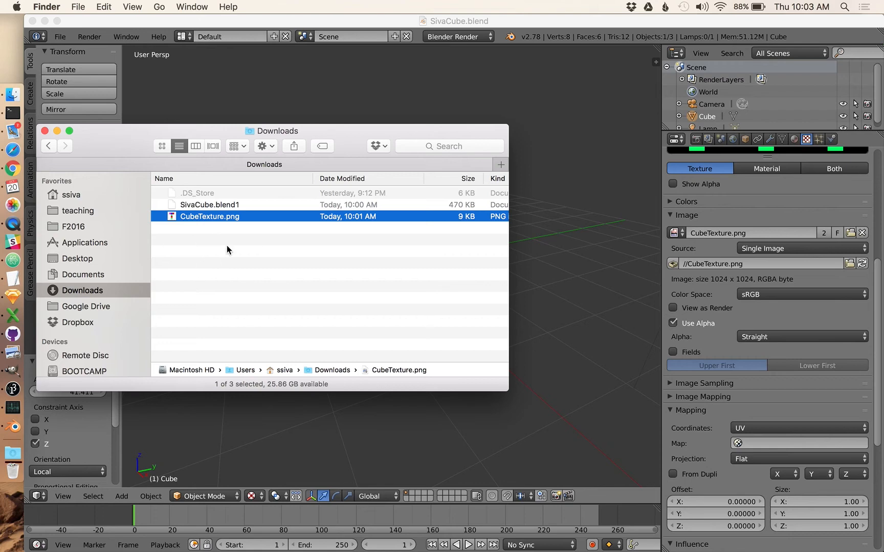
{"action": "key", "text": "super+Tab"}
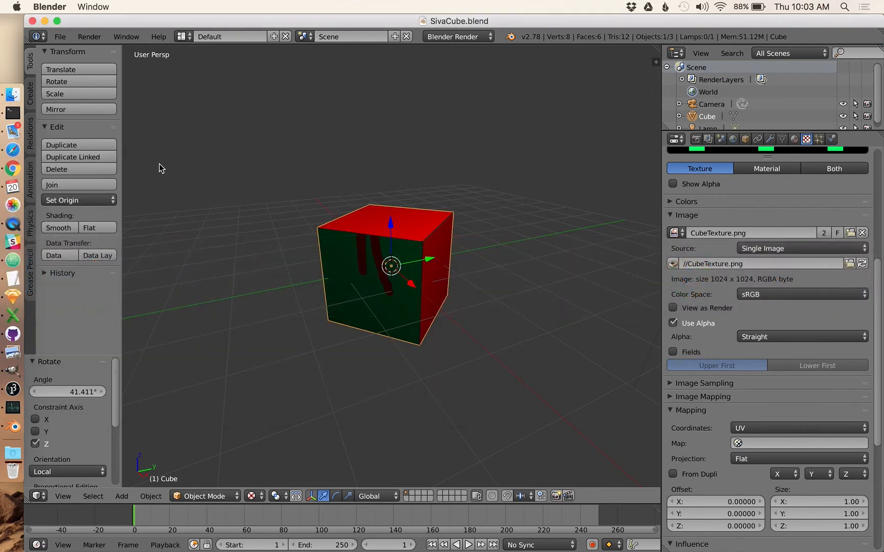
{"action": "left_click", "coordinate": [63, 39]}
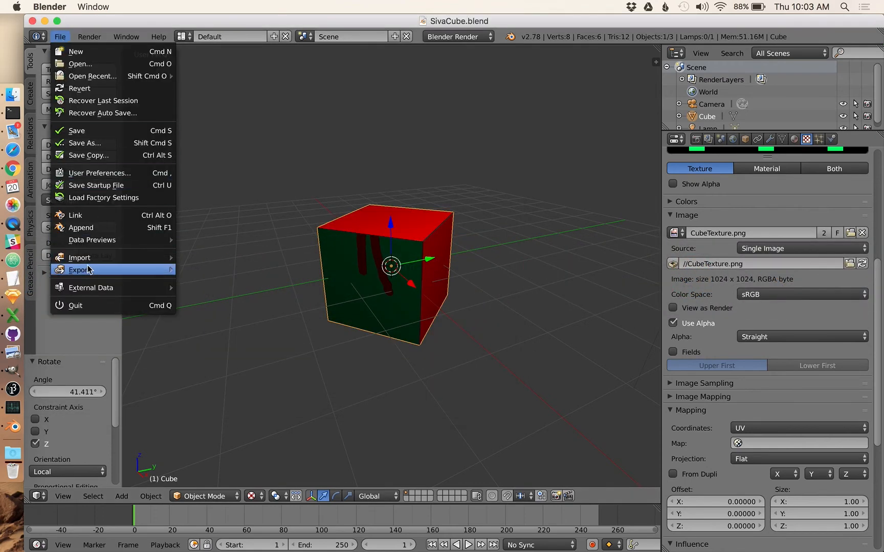
{"action": "mouse_move", "coordinate": [86, 271]}
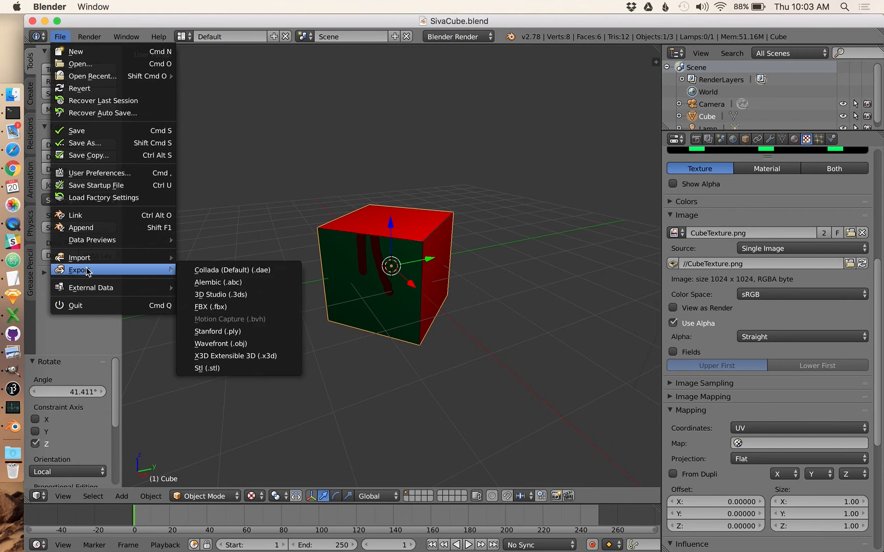
{"action": "left_click", "coordinate": [222, 346]}
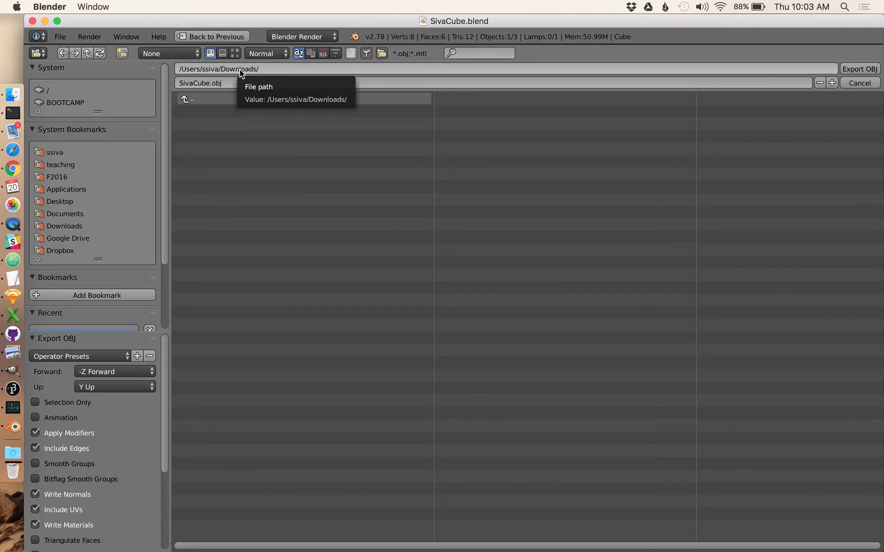
{"action": "left_click", "coordinate": [860, 84]}
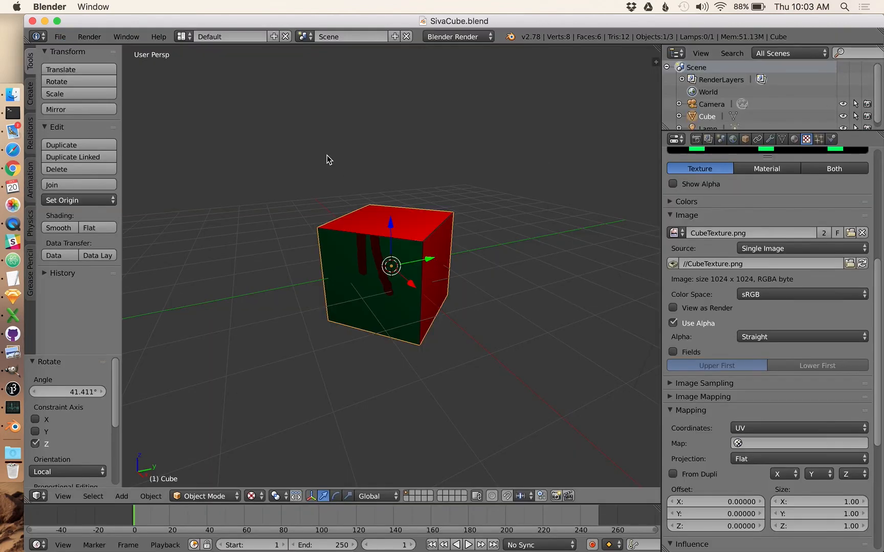
Step: Make all external data paths in the Blender file relative
{"action": "left_click", "coordinate": [67, 40]}
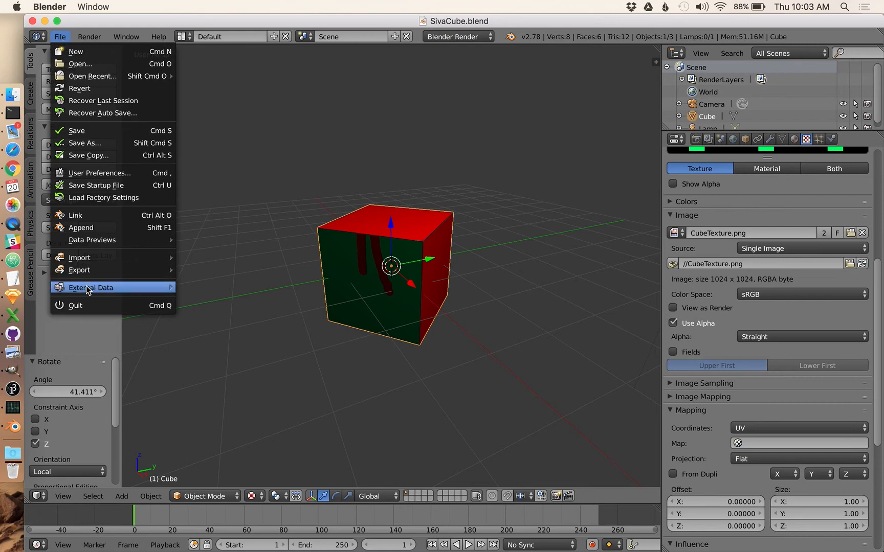
{"action": "mouse_move", "coordinate": [88, 290]}
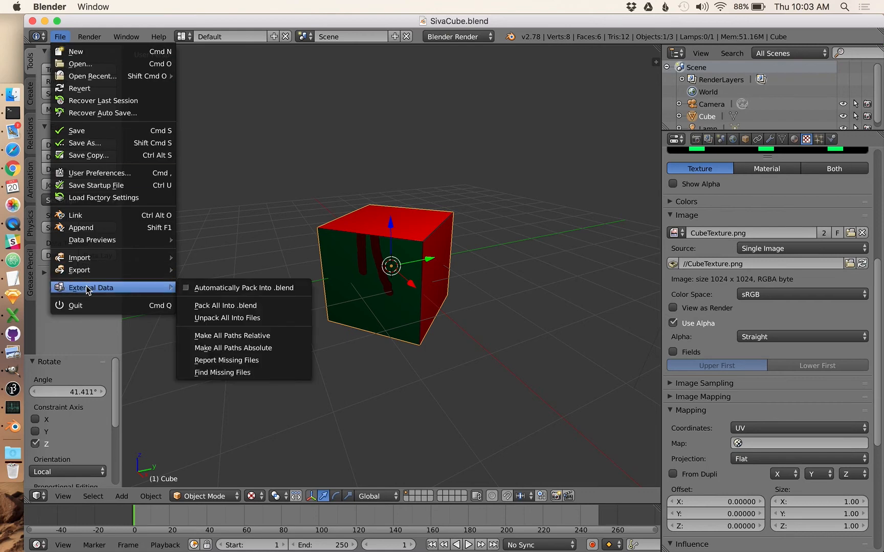
{"action": "left_click", "coordinate": [250, 336]}
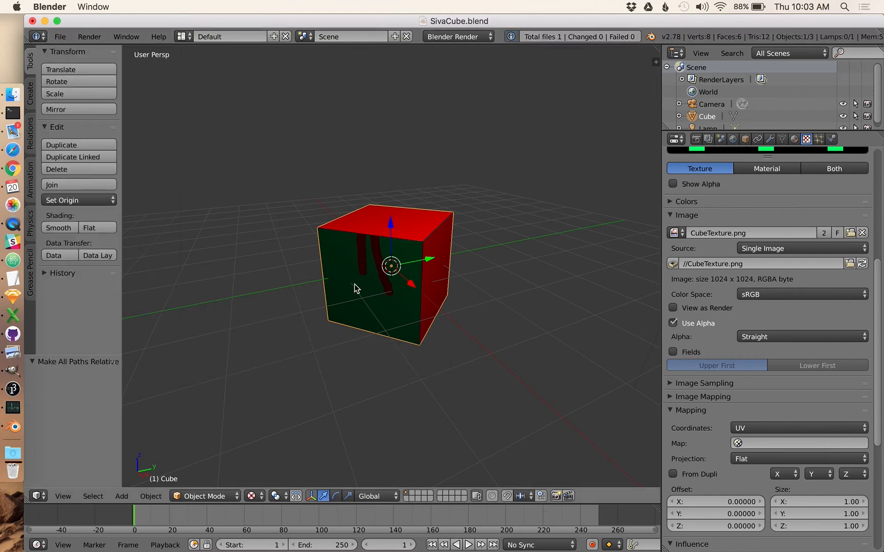
Step: Export the scene as a Wavefront OBJ named SivaCube.obj in the Downloads folder
{"action": "left_click", "coordinate": [62, 39]}
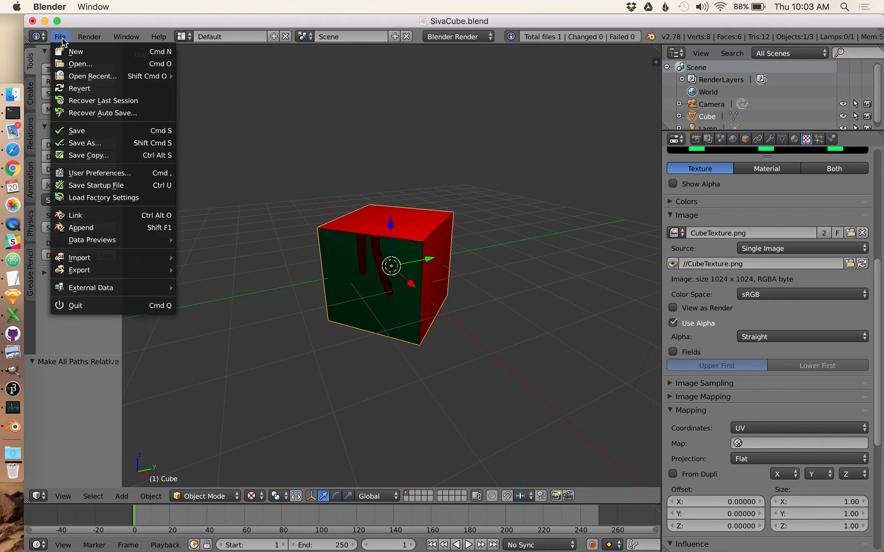
{"action": "mouse_move", "coordinate": [88, 274]}
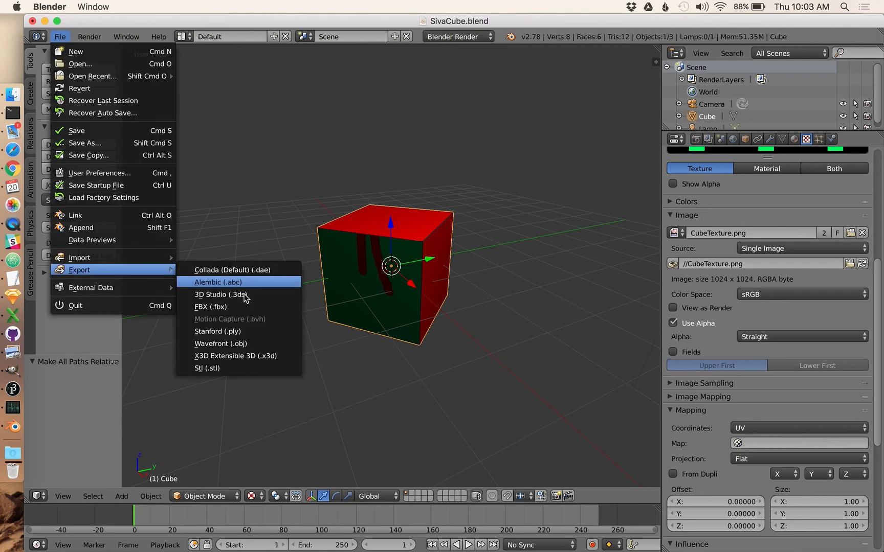
{"action": "left_click", "coordinate": [232, 345]}
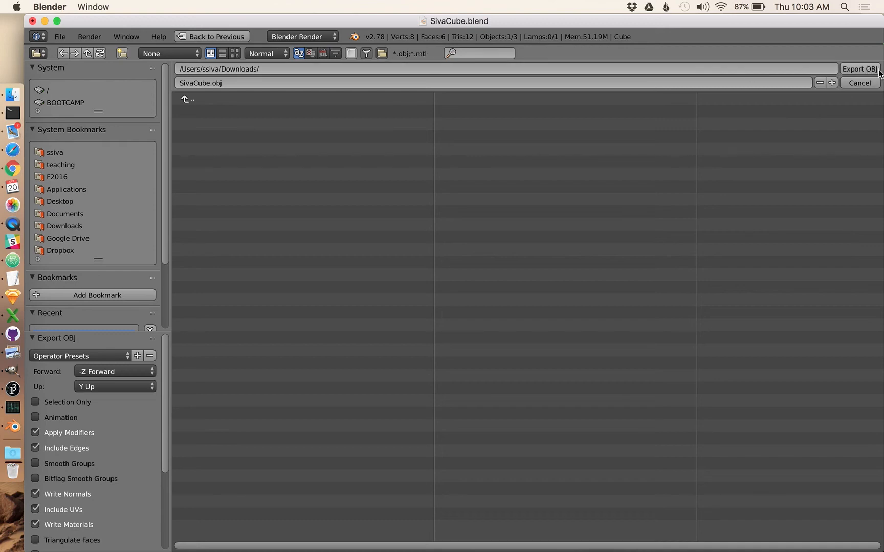
{"action": "left_click", "coordinate": [862, 70]}
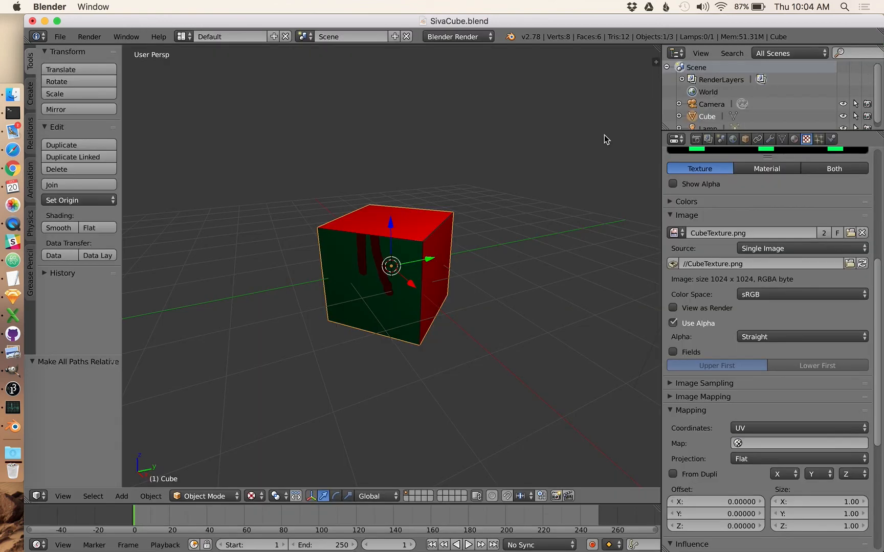
Step: Switch to Finder and look at the exported SivaCube.mtl and SivaCube.obj files in the Downloads folder
{"action": "left_click", "coordinate": [14, 94]}
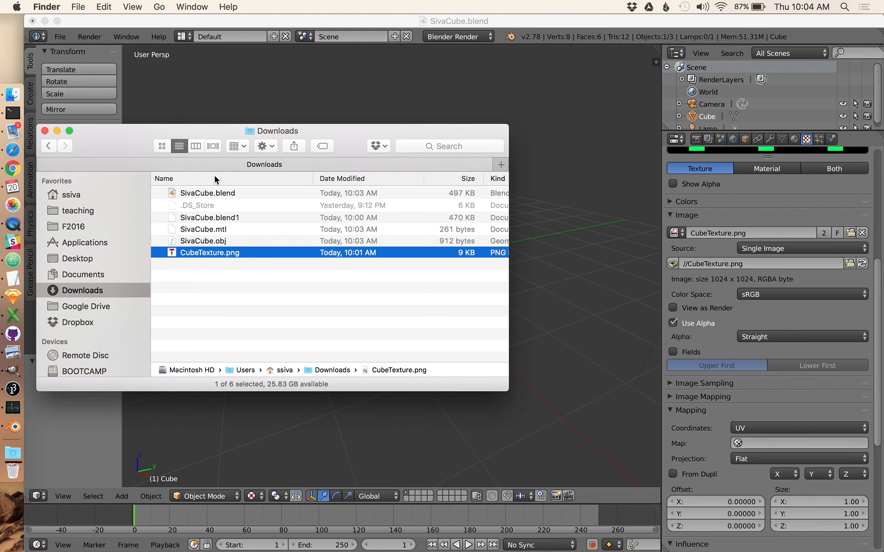
{"action": "left_click", "coordinate": [201, 229]}
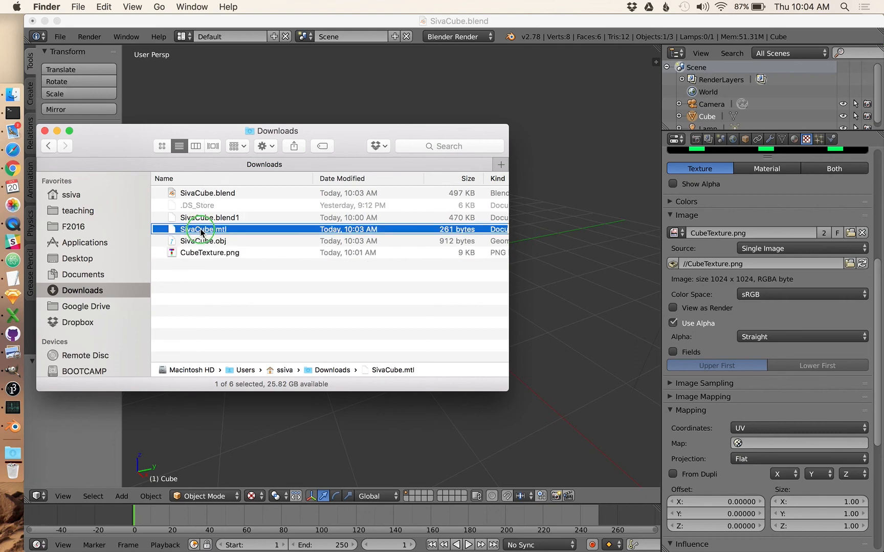
{"action": "right_click", "coordinate": [201, 229]}
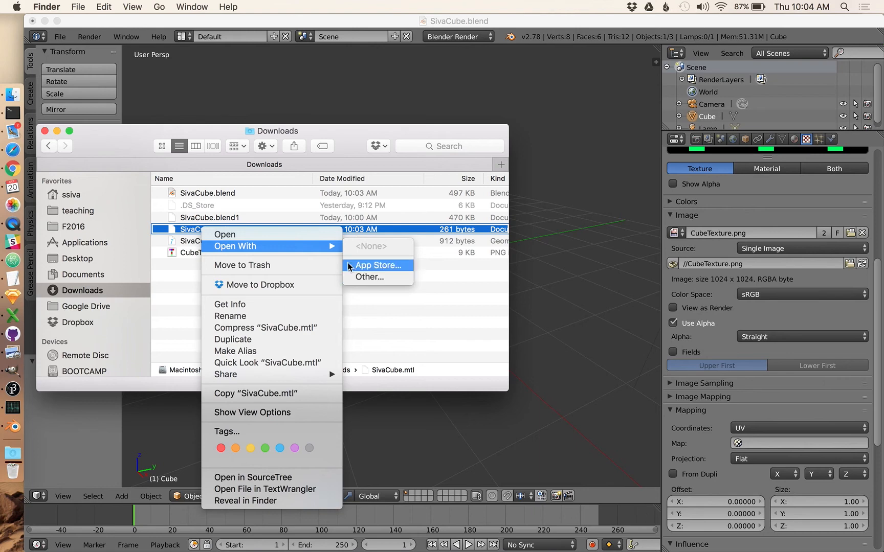
{"action": "left_click", "coordinate": [280, 203]}
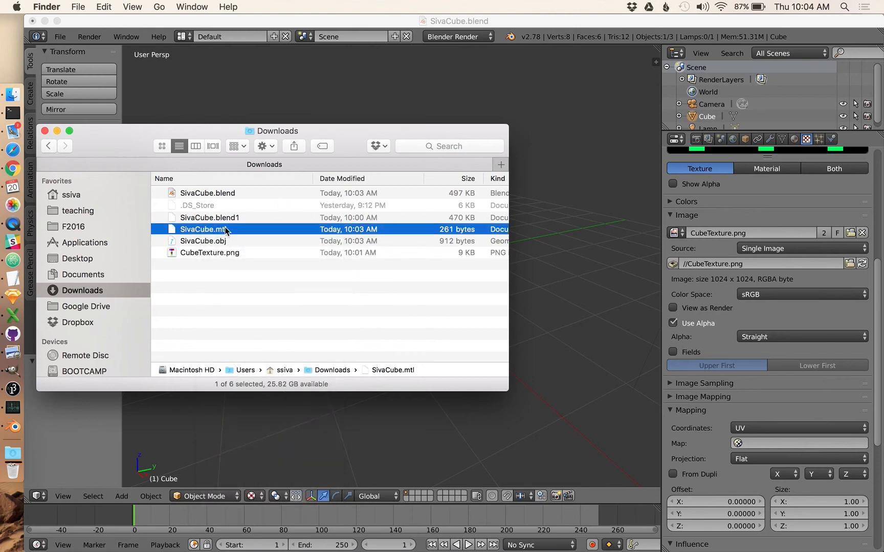
{"action": "left_click", "coordinate": [205, 241]}
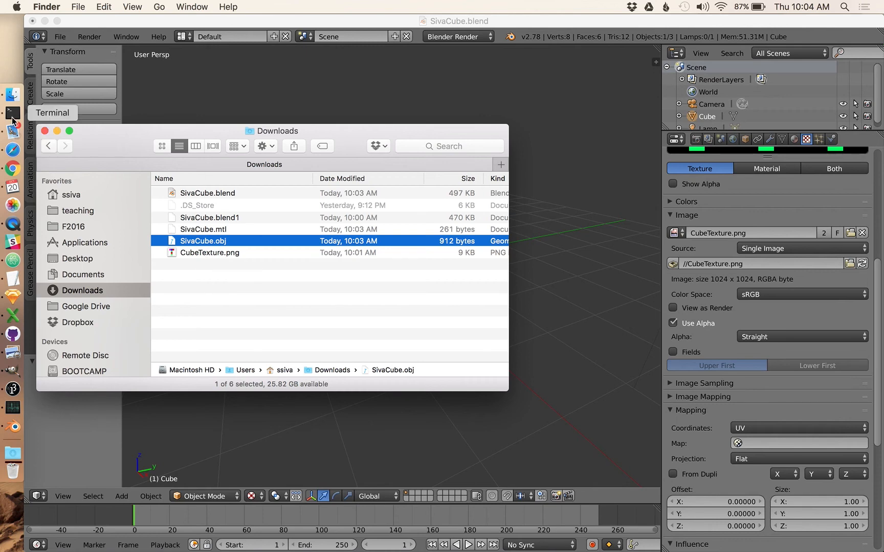
Step: Open a new Terminal window, move it clear of the Finder file list, and change to the Downloads directory
{"action": "right_click", "coordinate": [20, 114]}
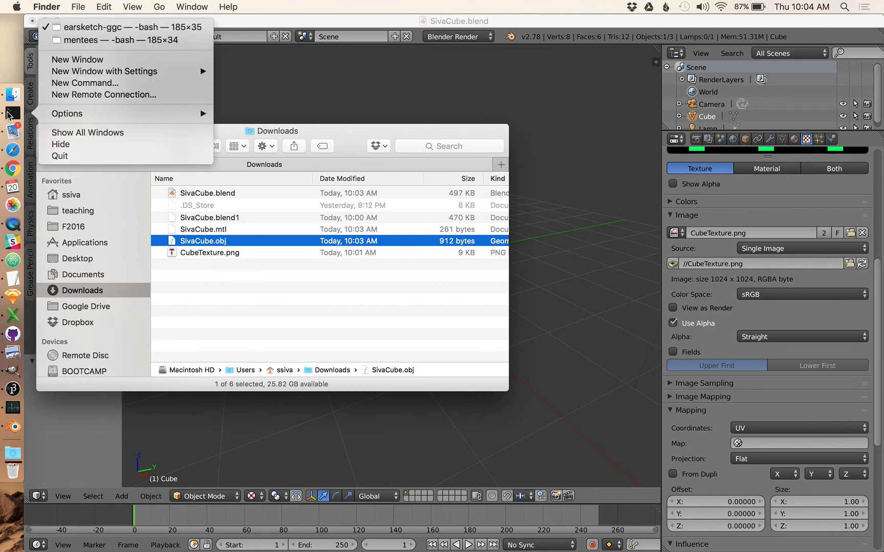
{"action": "left_click", "coordinate": [105, 61]}
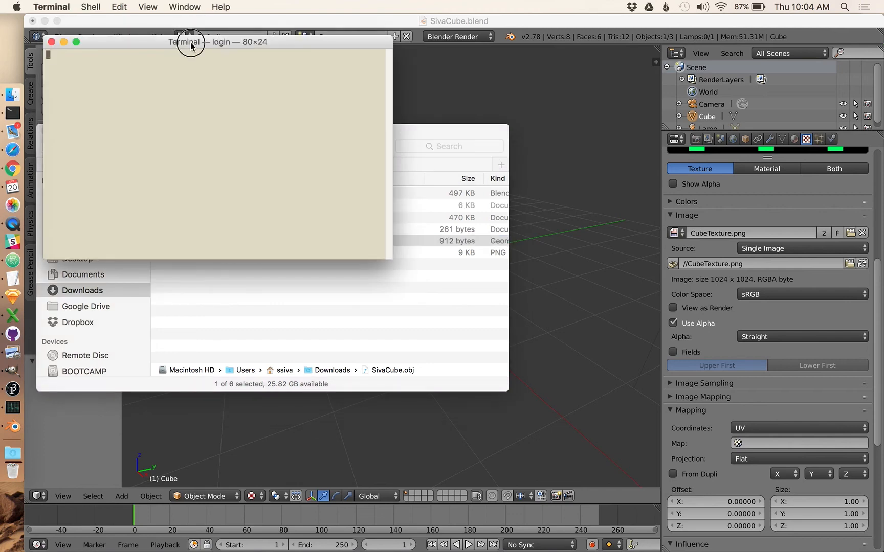
{"action": "left_click_drag", "start_coordinate": [191, 43], "coordinate": [419, 161]}
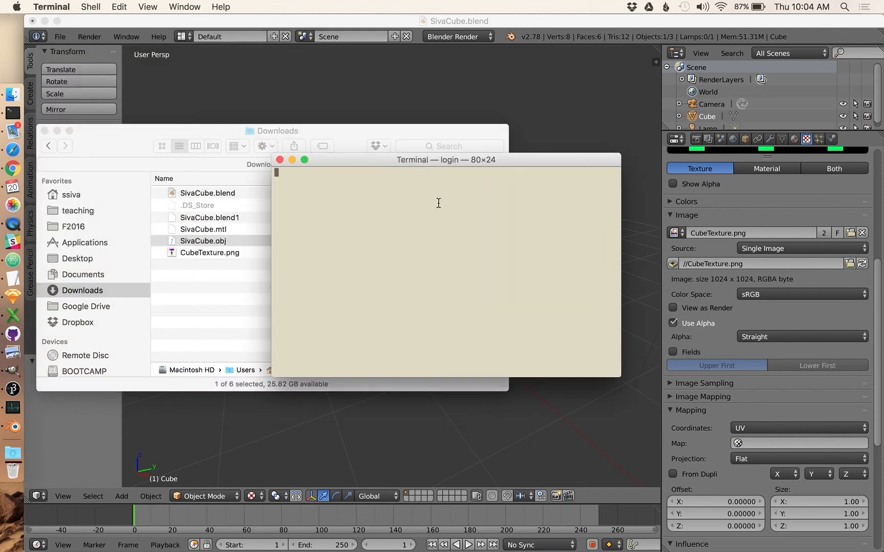
{"action": "key", "text": "Return"}
{"action": "type", "text": "cd Downloads/"}
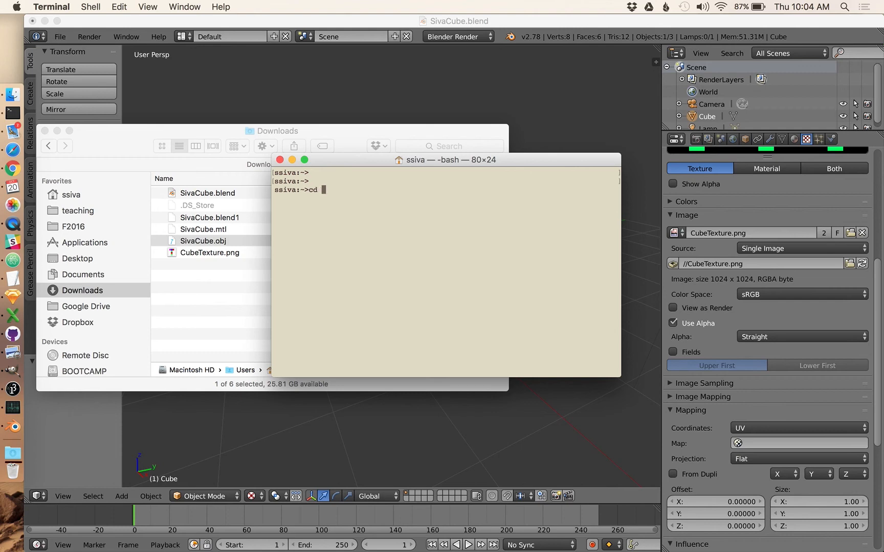
{"action": "key", "text": "Return"}
Step: Try to open the exported OBJ file in Atom with the command atom SivaCube..obj
{"action": "type", "text": "atom "}
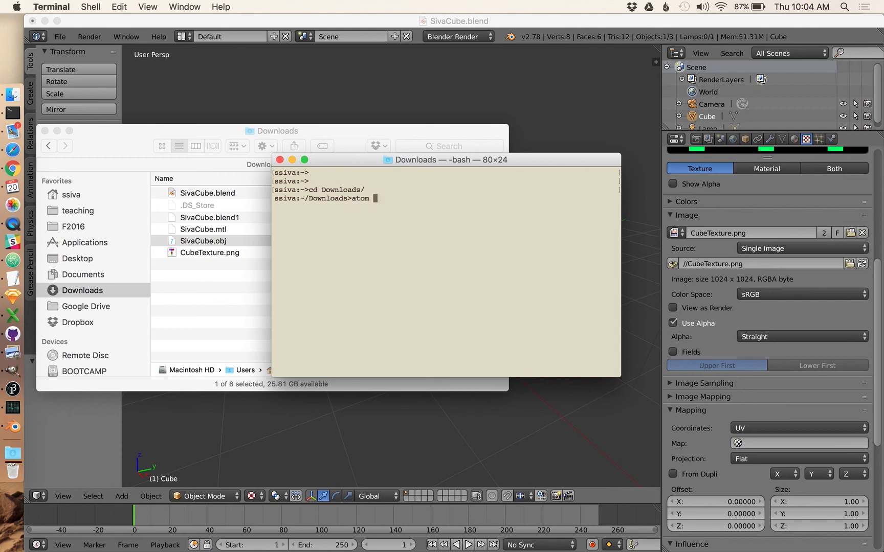
{"action": "type", "text": "Siva"}
{"action": "key", "text": "Tab"}
{"action": "type", "text": ".obj"}
{"action": "key", "text": "Return"}
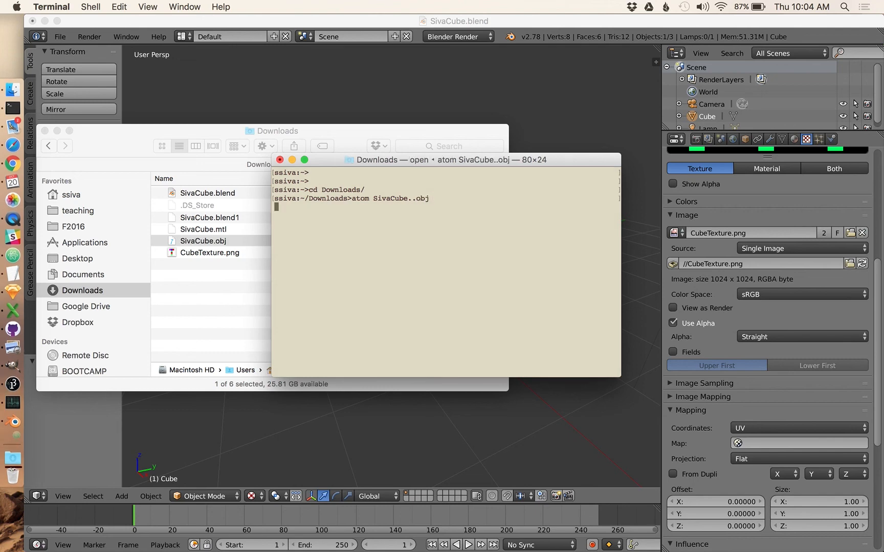
Step: Recall the Atom command, remove the extra dot so the file name reads SivaCube.obj, and run it
{"action": "key", "text": "Up"}
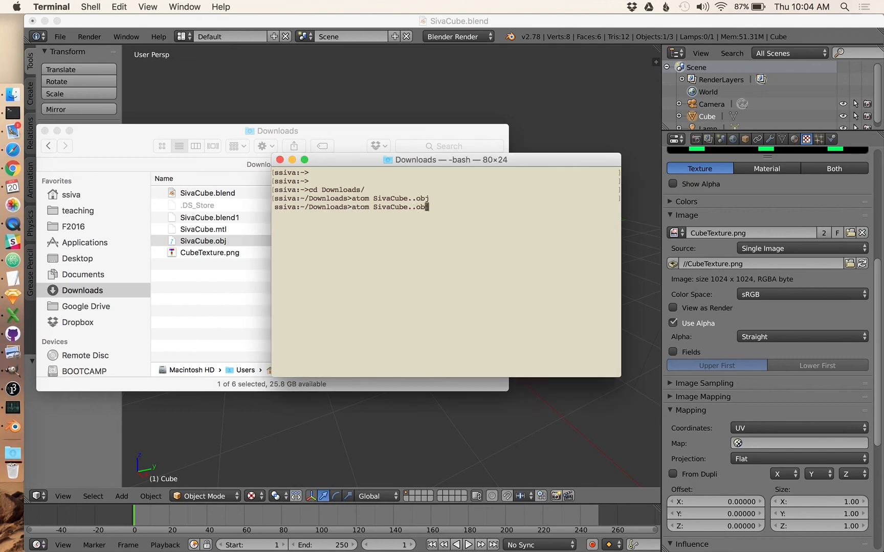
{"action": "key", "text": "Left"}
{"action": "key", "text": "Left"}
{"action": "key", "text": "Left"}
{"action": "key", "text": "BackSpace"}
{"action": "key", "text": "Return"}
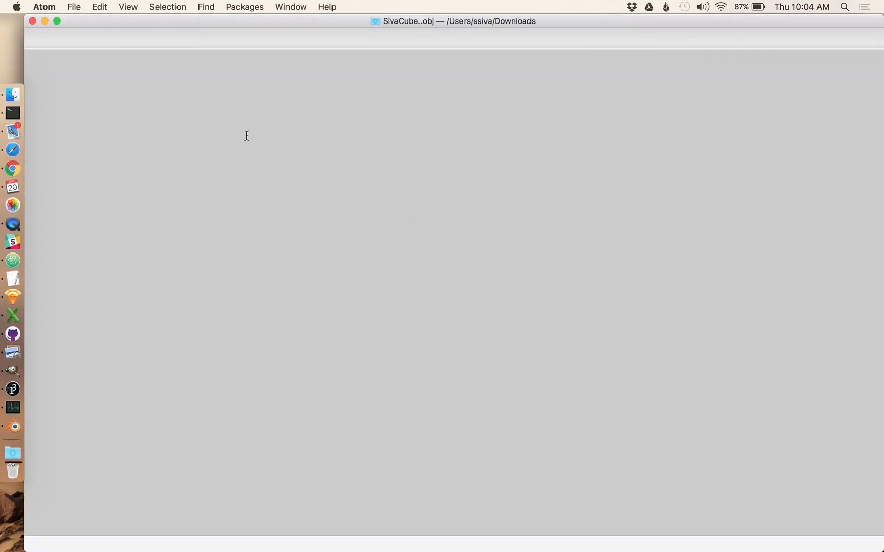
Step: Look through the vertex, texture and face data in SivaCube.obj and highlight the SivaCube.mtl reference on the mtllib line
{"action": "scroll", "coordinate": [247, 104], "scroll_direction": "up", "scroll_amount": 2}
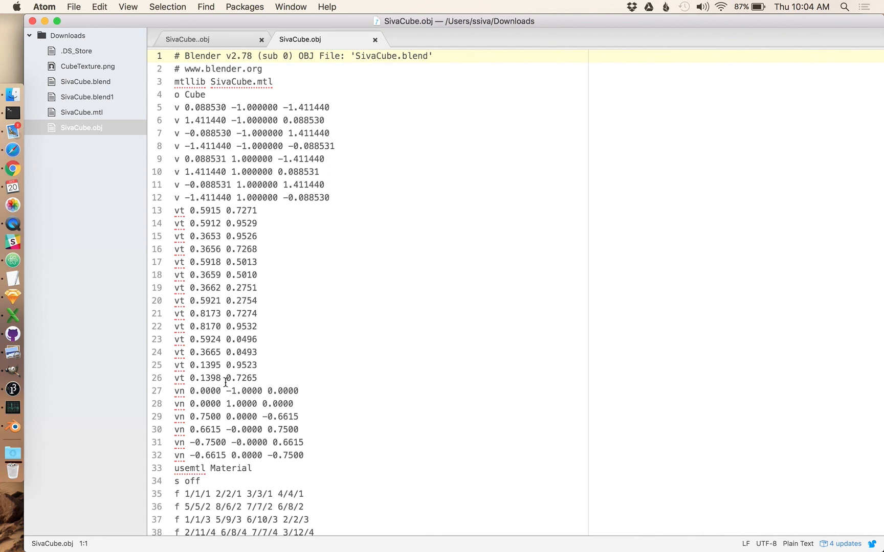
{"action": "scroll", "coordinate": [241, 435], "scroll_direction": "down", "scroll_amount": 1}
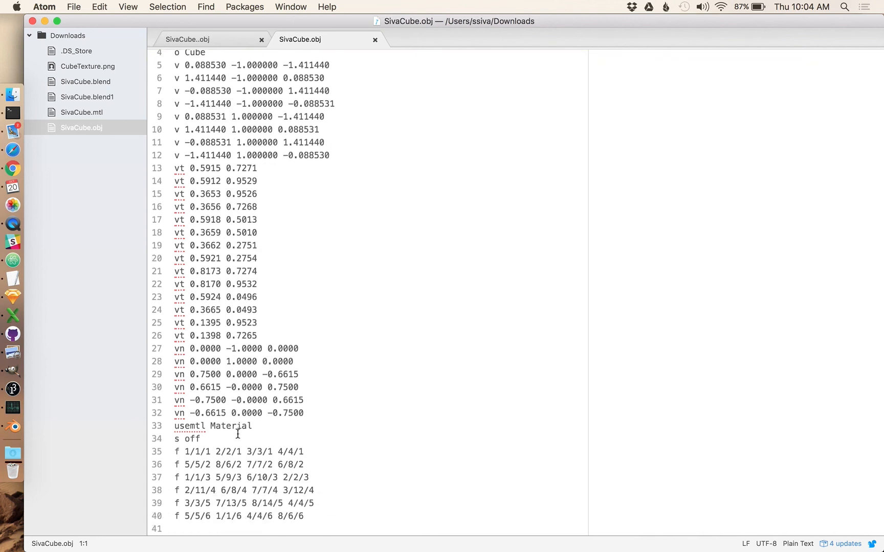
{"action": "scroll", "coordinate": [239, 436], "scroll_direction": "up", "scroll_amount": 1}
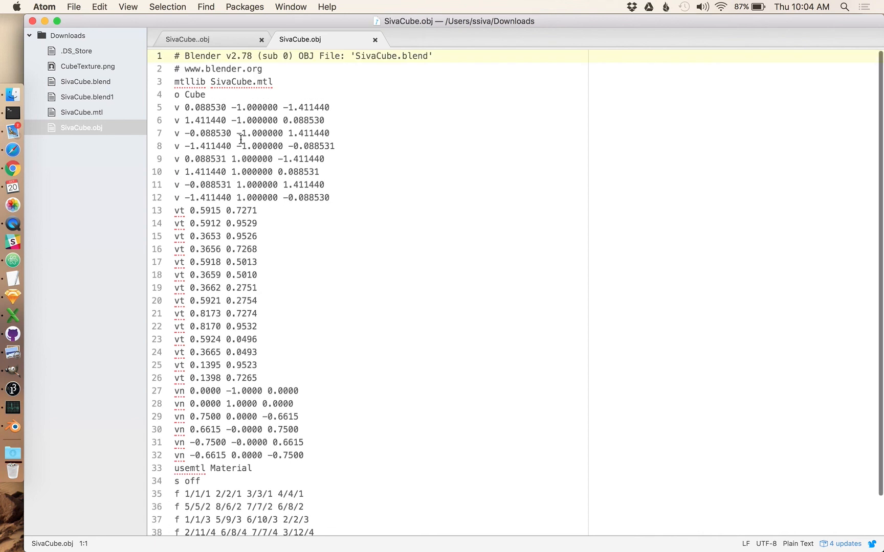
{"action": "left_click_drag", "start_coordinate": [210, 82], "coordinate": [278, 82]}
Step: Switch to Terminal and open the exported material file in Atom with the command atom SivaCube.mtl
{"action": "key", "text": "super+Tab"}
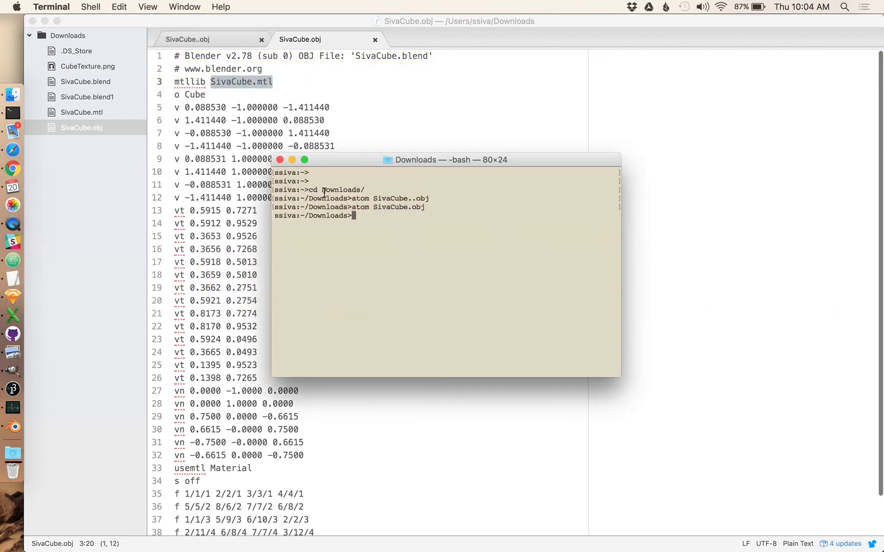
{"action": "type", "text": "atom Siv"}
{"action": "key", "text": "Tab"}
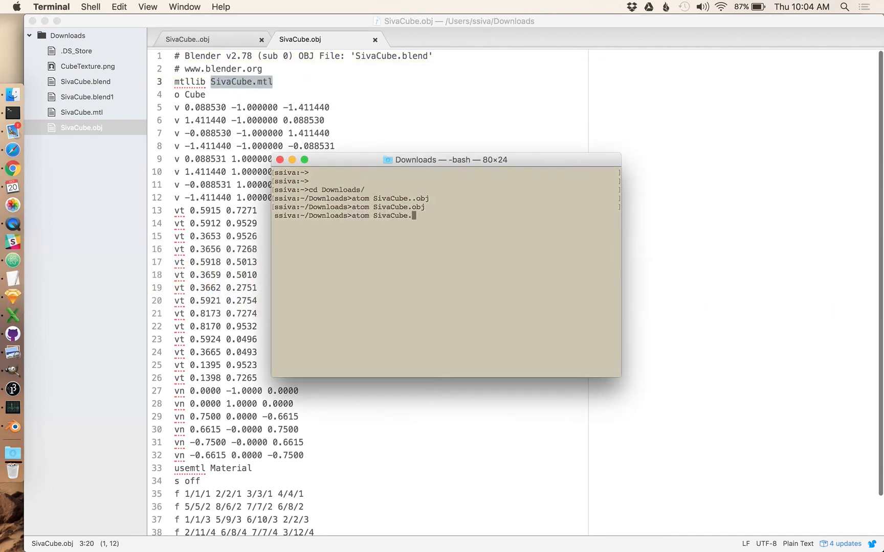
{"action": "type", "text": "mtl"}
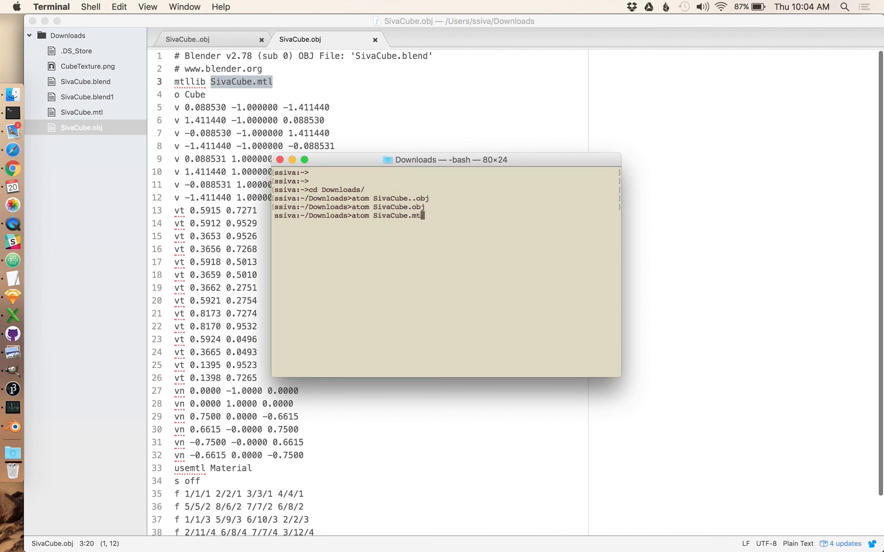
{"action": "key", "text": "Return"}
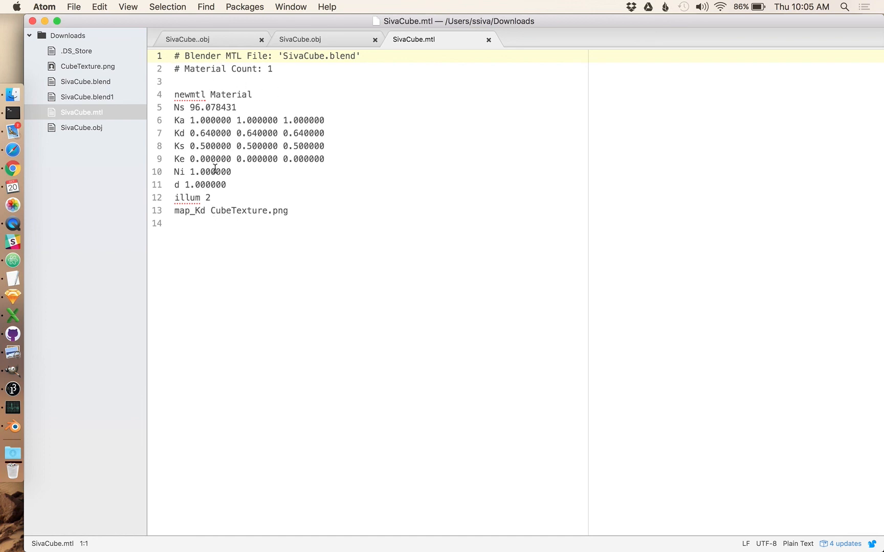
Step: Highlight the CubeTexture.png file name on the map_Kd line of SivaCube.mtl
{"action": "left_click_drag", "start_coordinate": [212, 209], "coordinate": [289, 213]}
{"action": "left_click", "coordinate": [212, 211]}
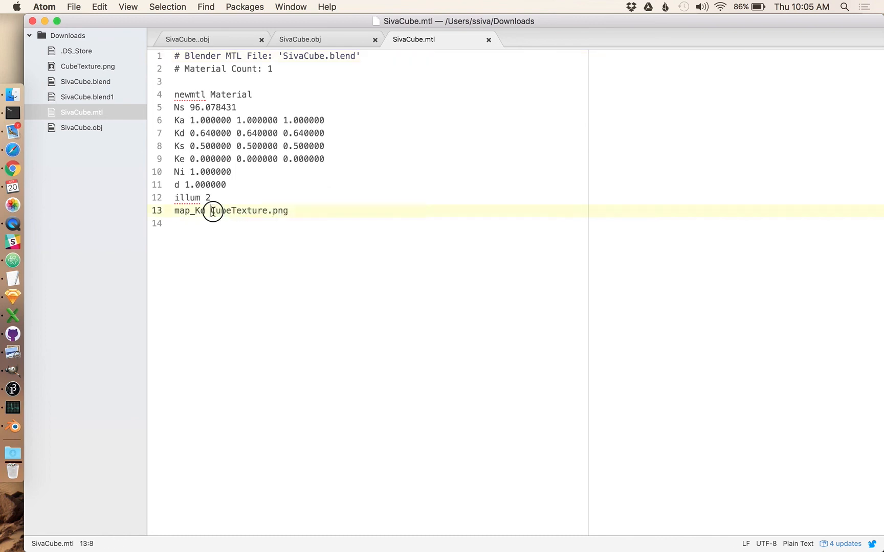
{"action": "left_click_drag", "start_coordinate": [212, 211], "coordinate": [300, 215]}
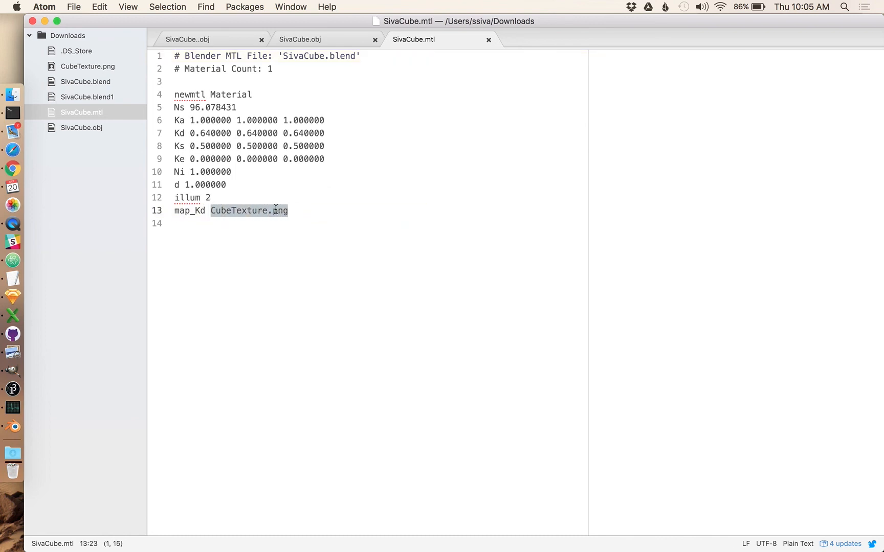
Step: Return to SivaCube.obj and highlight its SivaCube.mtl reference on line 3 again
{"action": "left_click", "coordinate": [325, 44]}
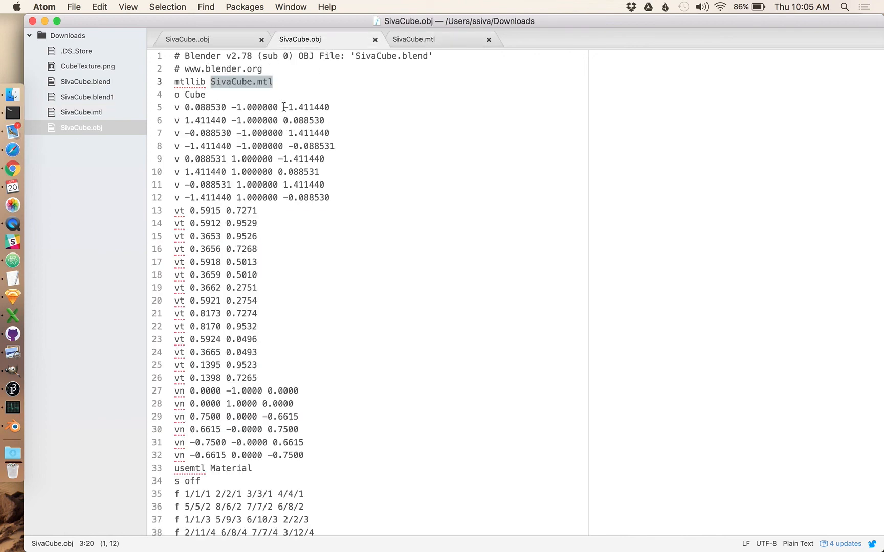
{"action": "left_click", "coordinate": [247, 85]}
{"action": "left_click_drag", "start_coordinate": [211, 83], "coordinate": [280, 85]}
Step: Switch to Finder and select SivaCube.mtl, SivaCube.obj and CubeTexture.png together in the Downloads folder
{"action": "key", "text": "super+Tab"}
{"action": "key", "text": "super+Tab"}
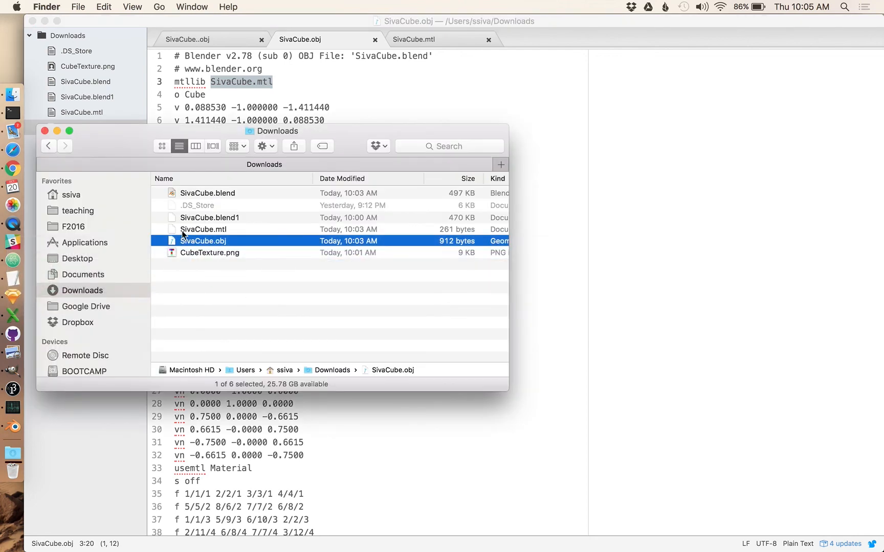
{"action": "left_click", "coordinate": [214, 266]}
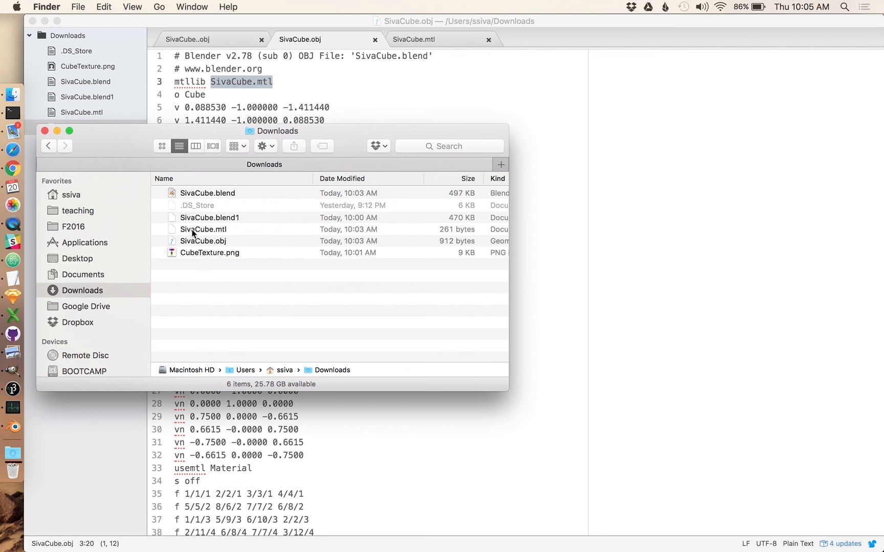
{"action": "left_click", "coordinate": [194, 234]}
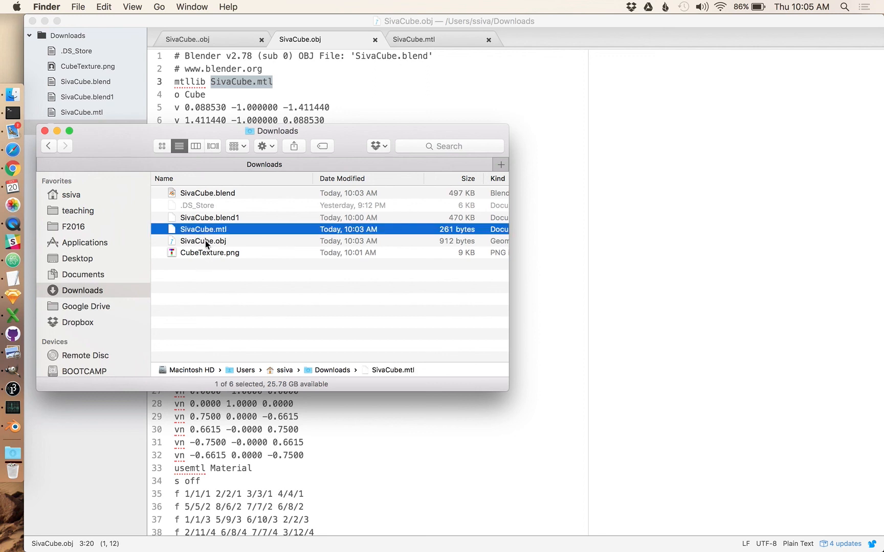
{"action": "left_click", "coordinate": [204, 242], "text": "shift"}
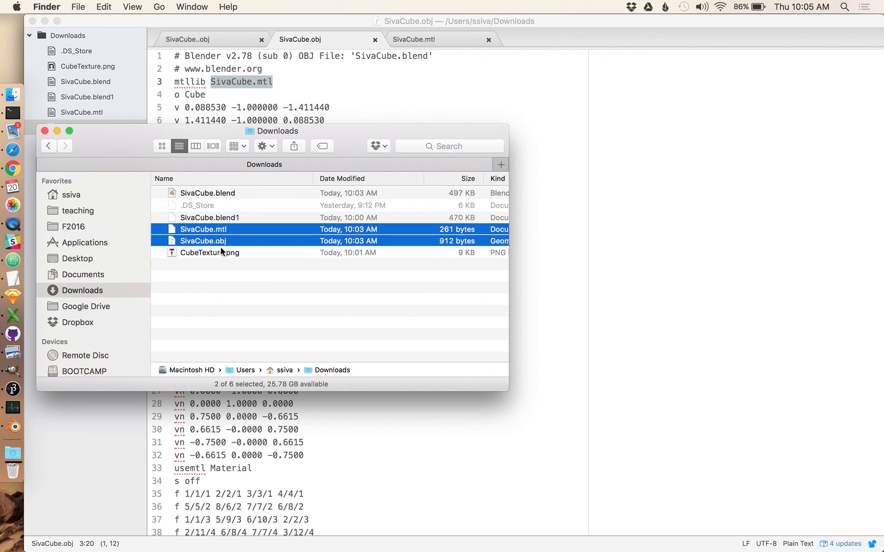
{"action": "left_click", "coordinate": [213, 254], "text": "shift"}
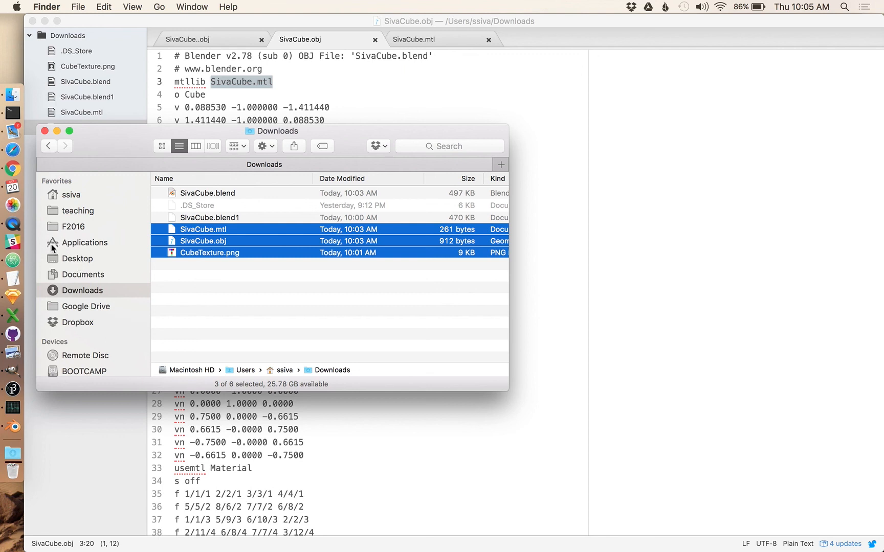
{"action": "left_click", "coordinate": [11, 223]}
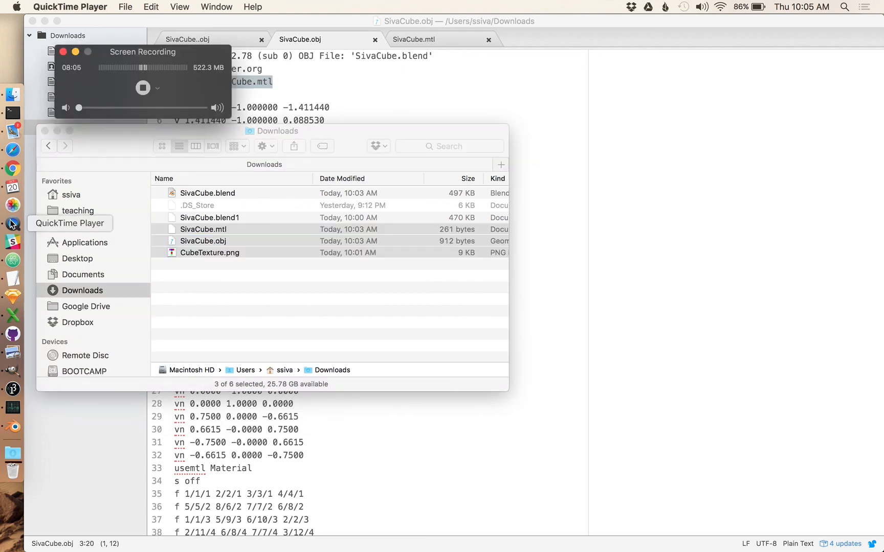